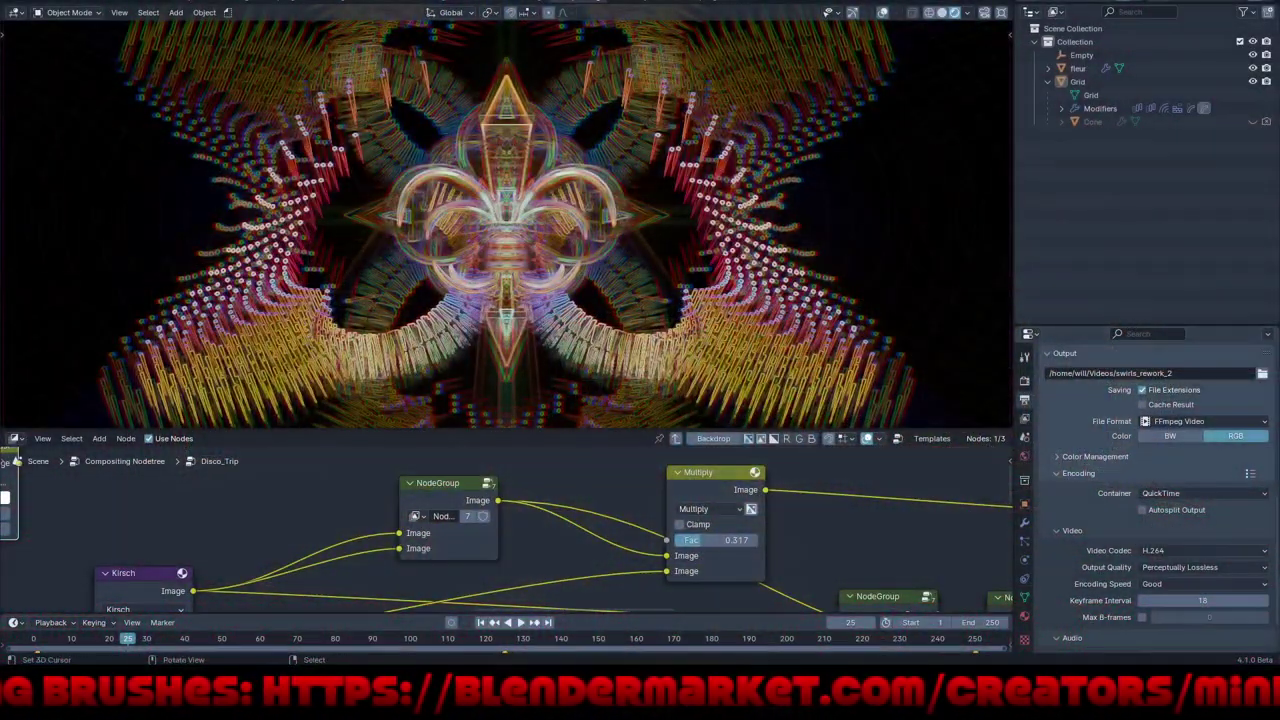
- Start the fleur animation playing from the timeline's Play button
{"action": "left_click", "coordinate": [513, 622]}
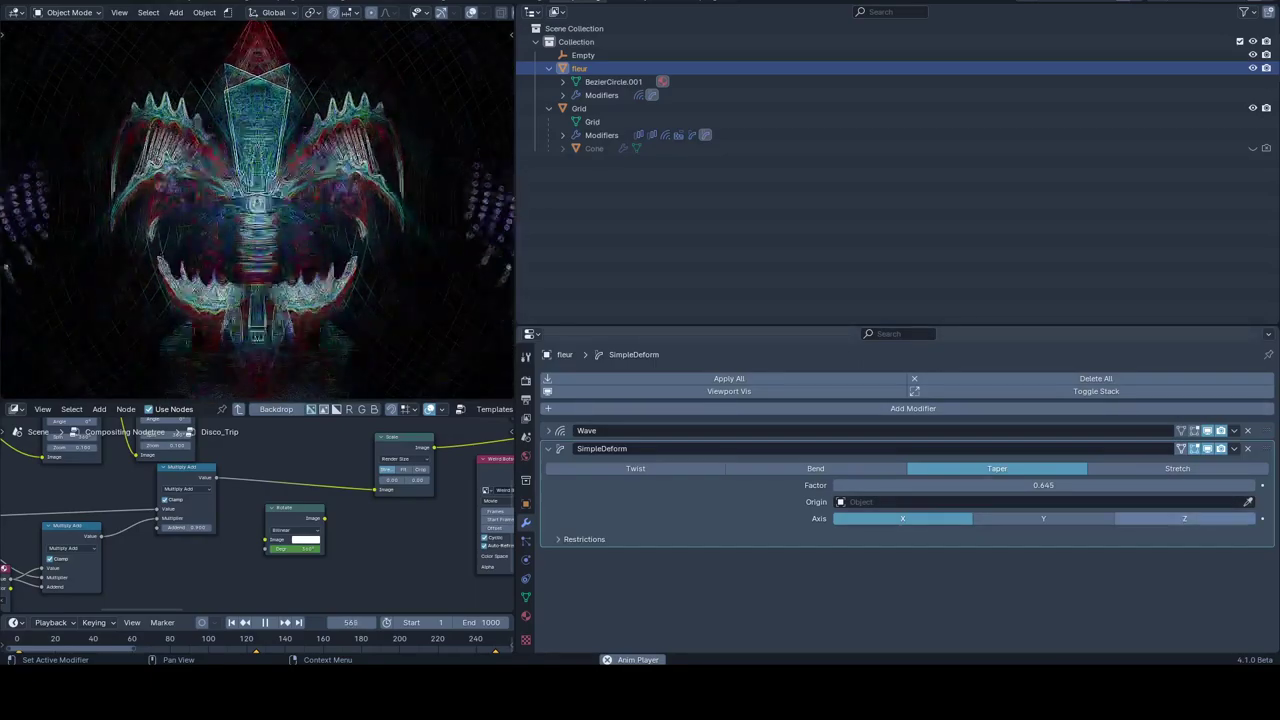
- Set the SimpleDeform axis to Z and push the taper factor negative
{"action": "left_click", "coordinate": [1184, 518]}
{"action": "mouse_move", "coordinate": [1043, 485]}
{"action": "left_mouse_down"}
{"action": "mouse_move", "coordinate": [1120, 485]}
{"action": "mouse_move", "coordinate": [1041, 485]}
{"action": "left_mouse_up"}
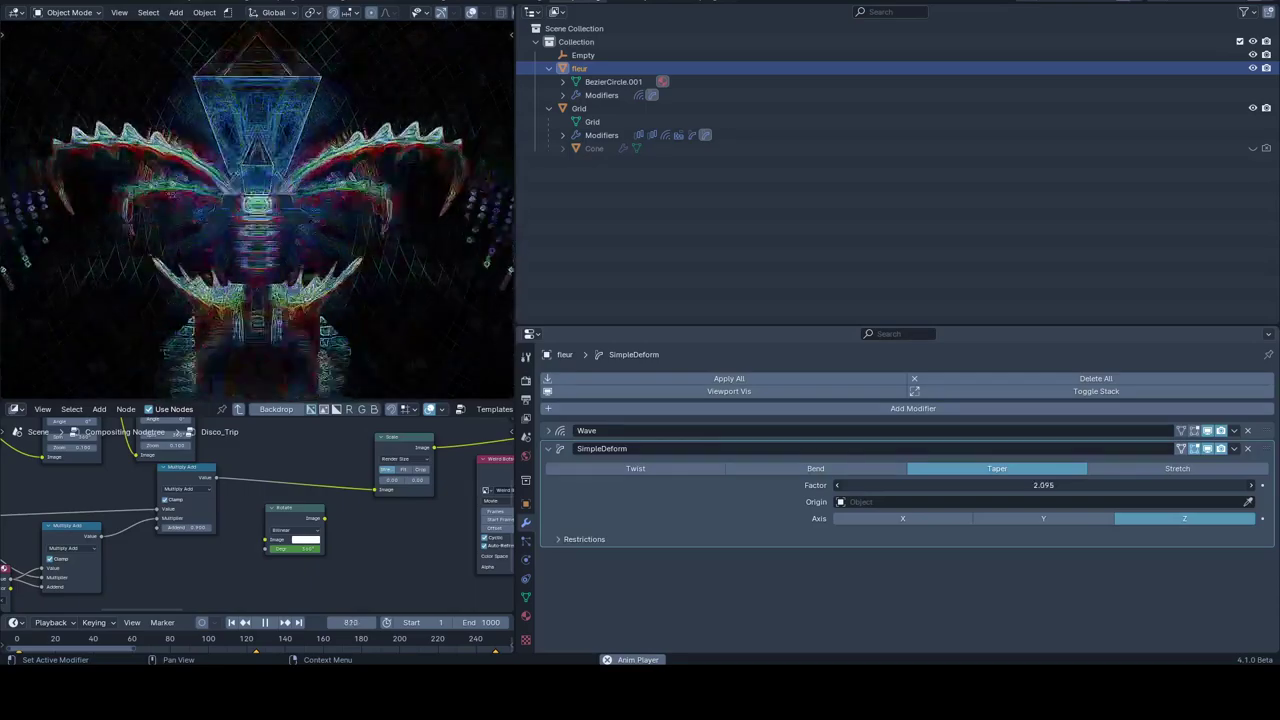
{"action": "mouse_move", "coordinate": [1043, 485]}
{"action": "left_mouse_down"}
{"action": "mouse_move", "coordinate": [990, 485]}
{"action": "mouse_move", "coordinate": [1067, 485]}
{"action": "left_mouse_up"}
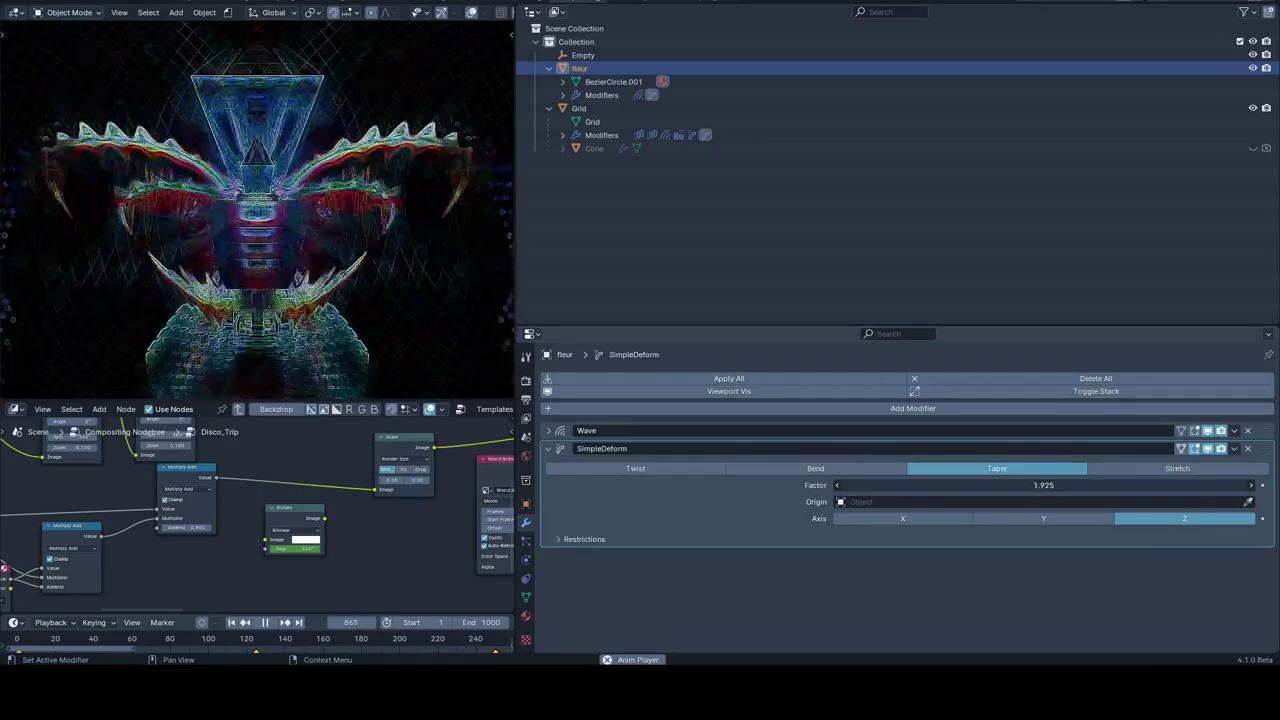
- Try Stretch mode on the SimpleDeform, settling its factor around 0.415
{"action": "left_click", "coordinate": [1177, 468]}
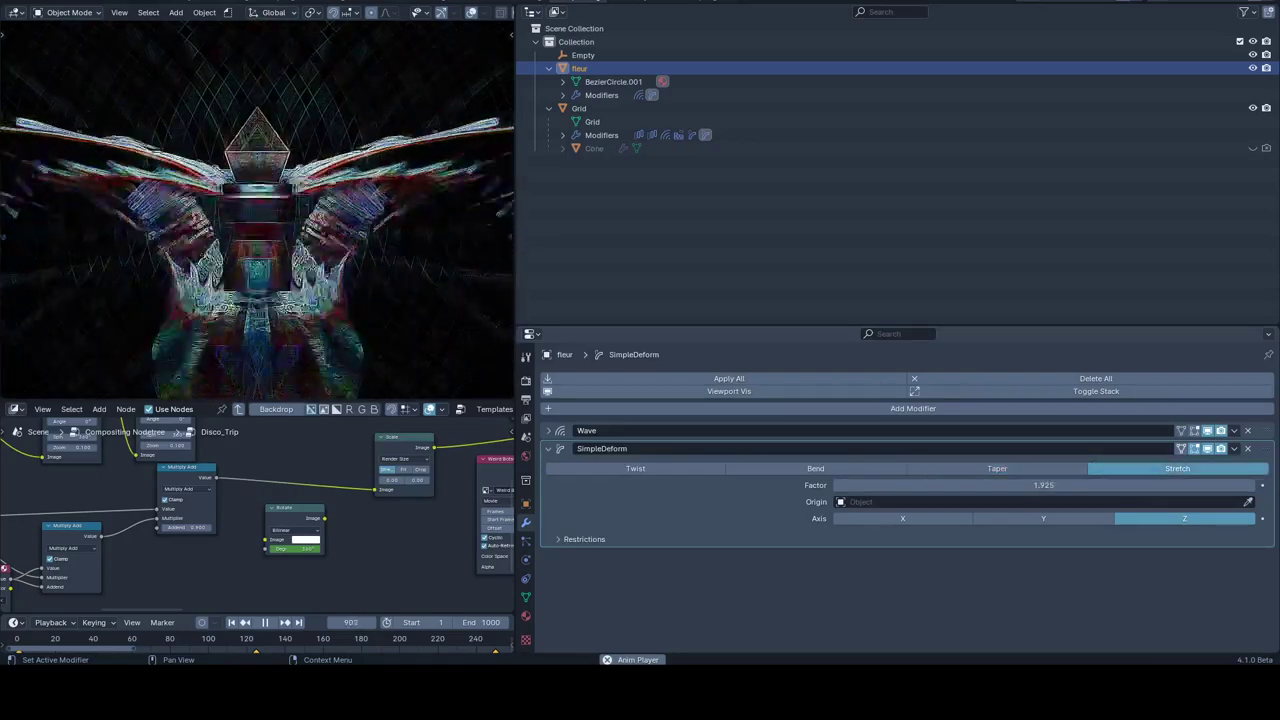
{"action": "mouse_move", "coordinate": [1043, 485]}
{"action": "left_mouse_down"}
{"action": "mouse_move", "coordinate": [1075, 485]}
{"action": "mouse_move", "coordinate": [1000, 485]}
{"action": "mouse_move", "coordinate": [1046, 485]}
{"action": "left_mouse_up"}
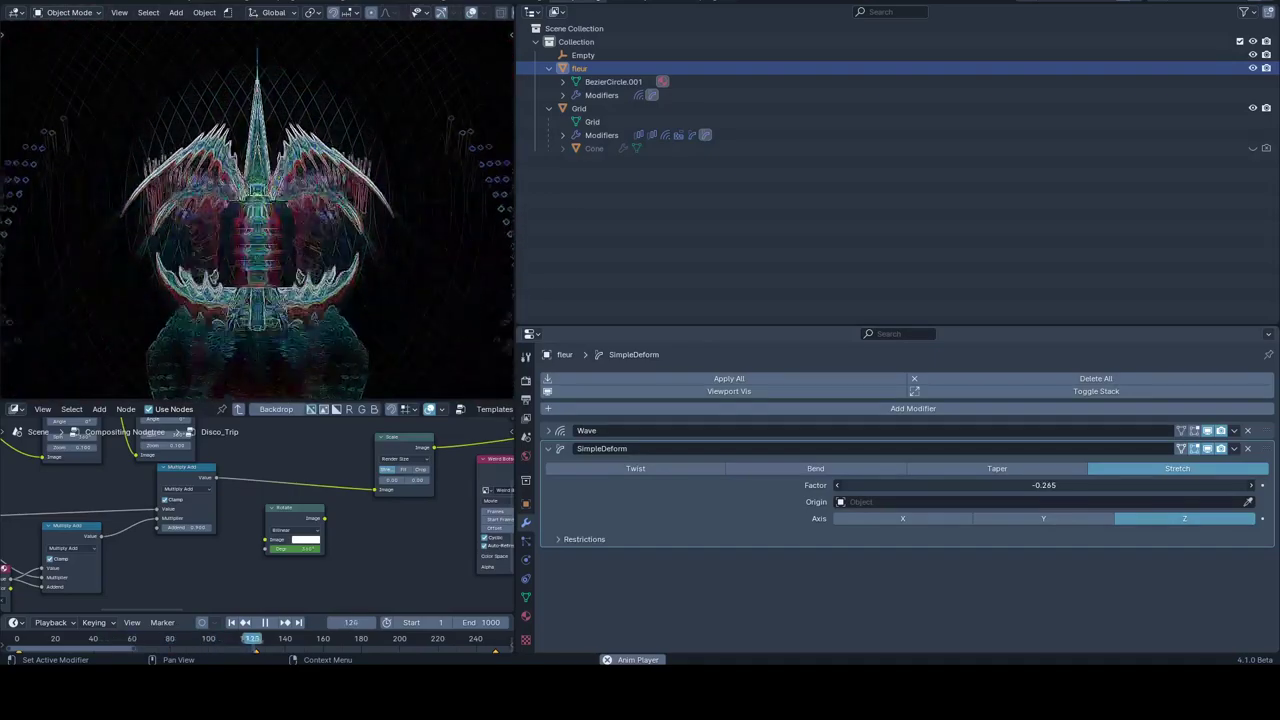
{"action": "mouse_move", "coordinate": [1043, 485]}
{"action": "left_mouse_down"}
{"action": "mouse_move", "coordinate": [1060, 485]}
{"action": "mouse_move", "coordinate": [1030, 485]}
{"action": "left_mouse_up"}
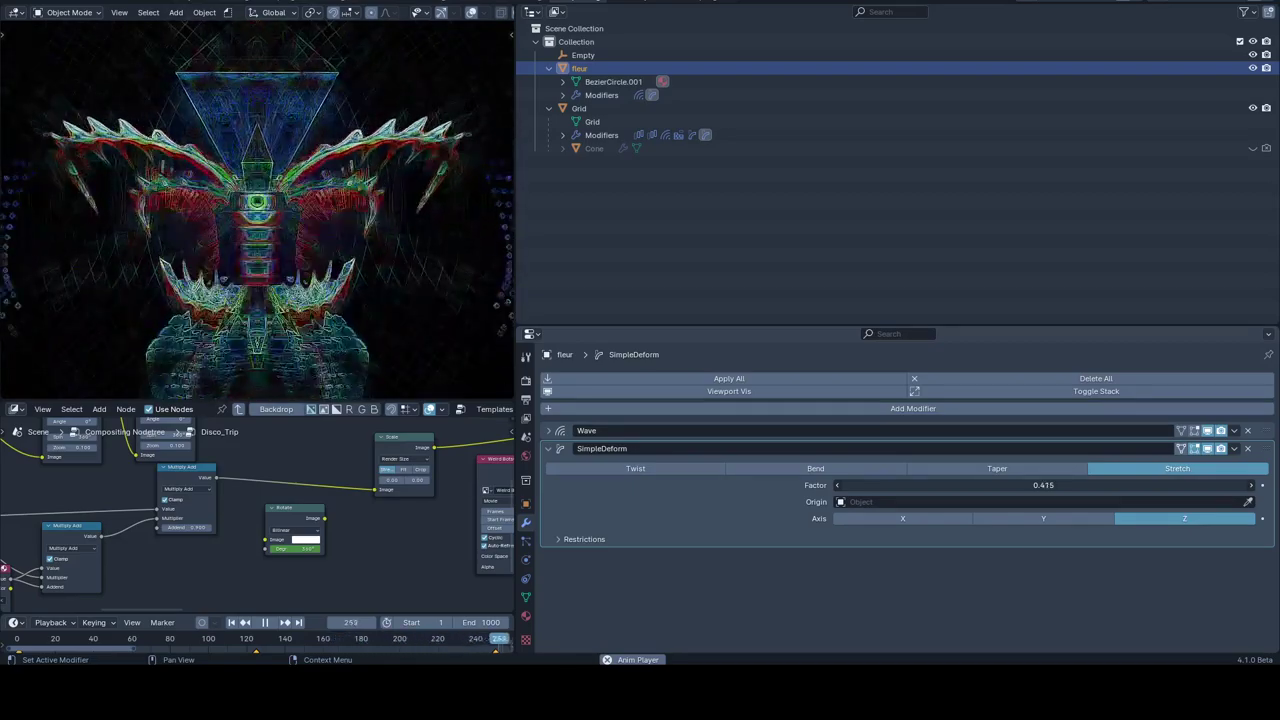
{"action": "left_click_drag", "start_coordinate": [1043, 485], "coordinate": [1046, 485]}
- Switch the SimpleDeform back to Taper with a factor of -1.365
{"action": "left_click", "coordinate": [997, 468]}
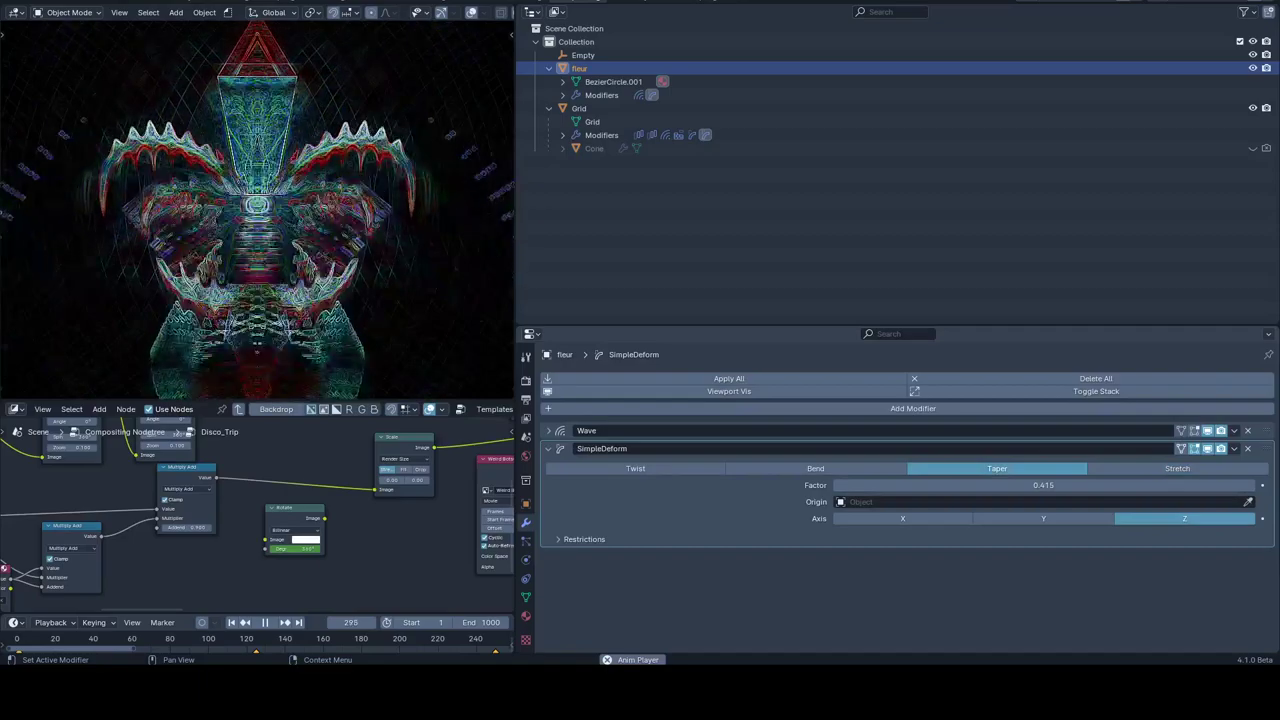
{"action": "left_click_drag", "start_coordinate": [1043, 485], "coordinate": [1075, 485]}
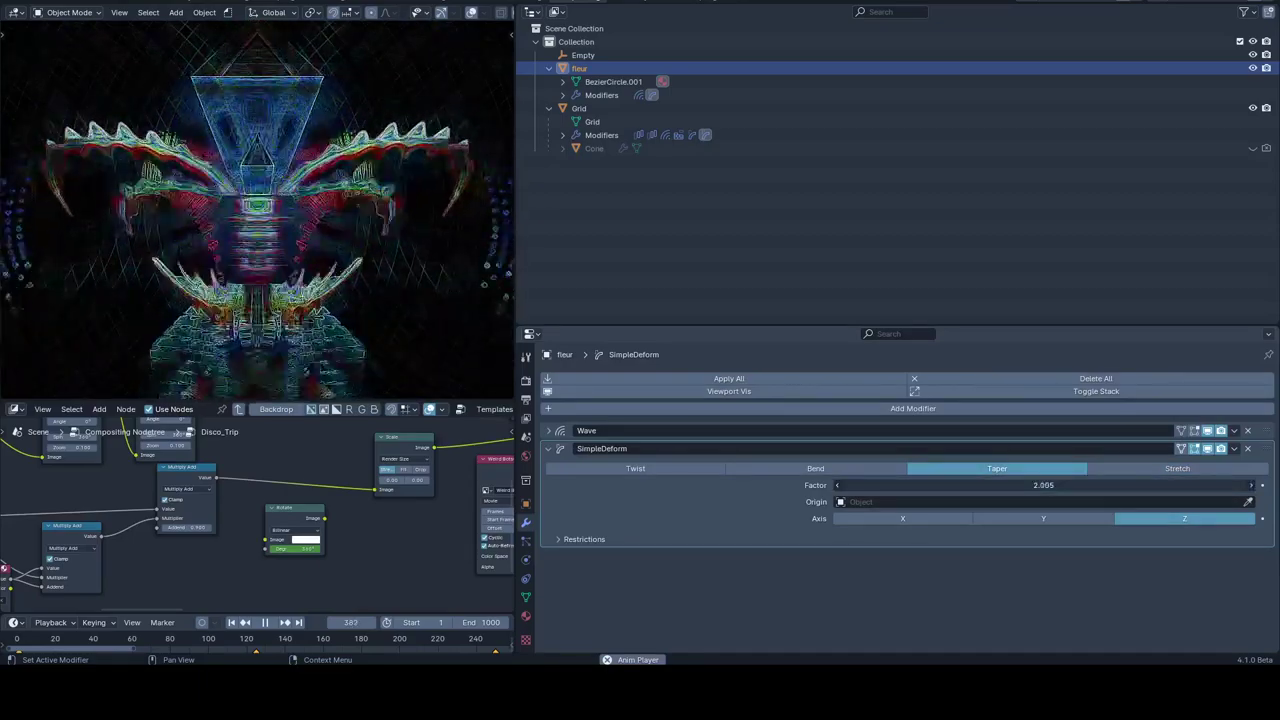
{"action": "left_click_drag", "start_coordinate": [1043, 485], "coordinate": [821, 485]}
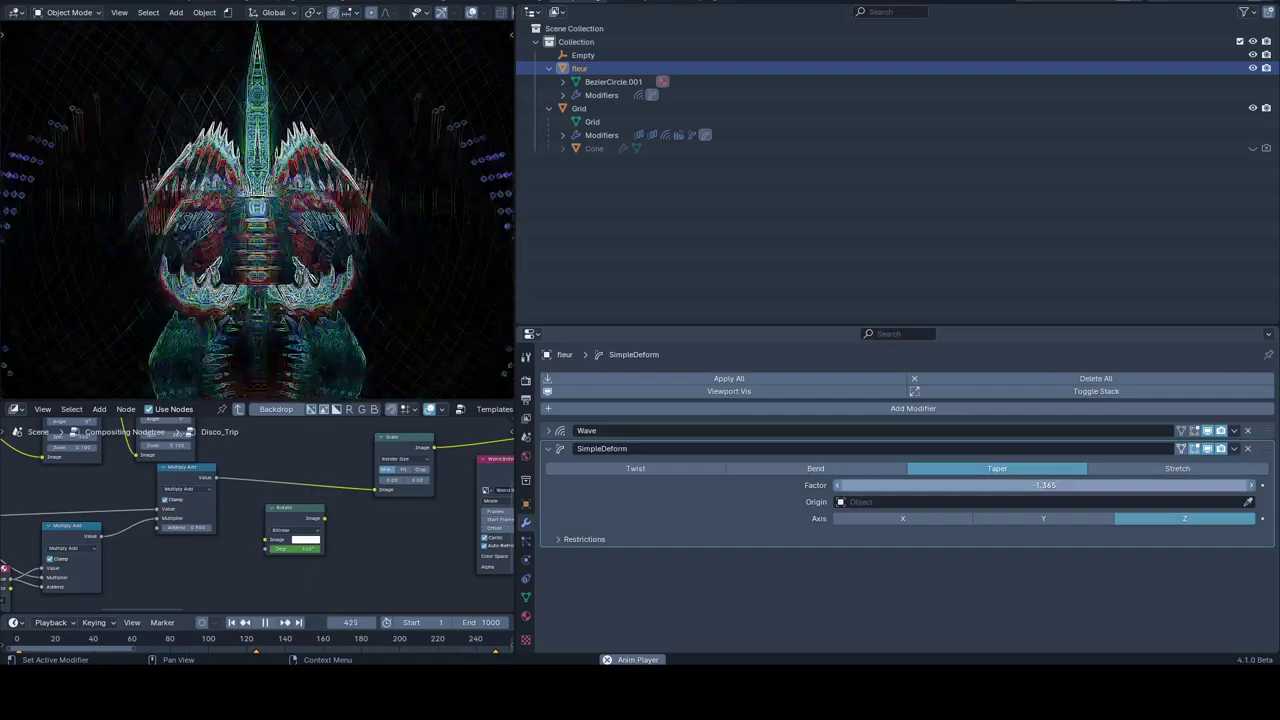
- Duplicate the SimpleDeform and set the copy to Stretch with factor 1.005
{"action": "left_click", "coordinate": [1233, 448]}
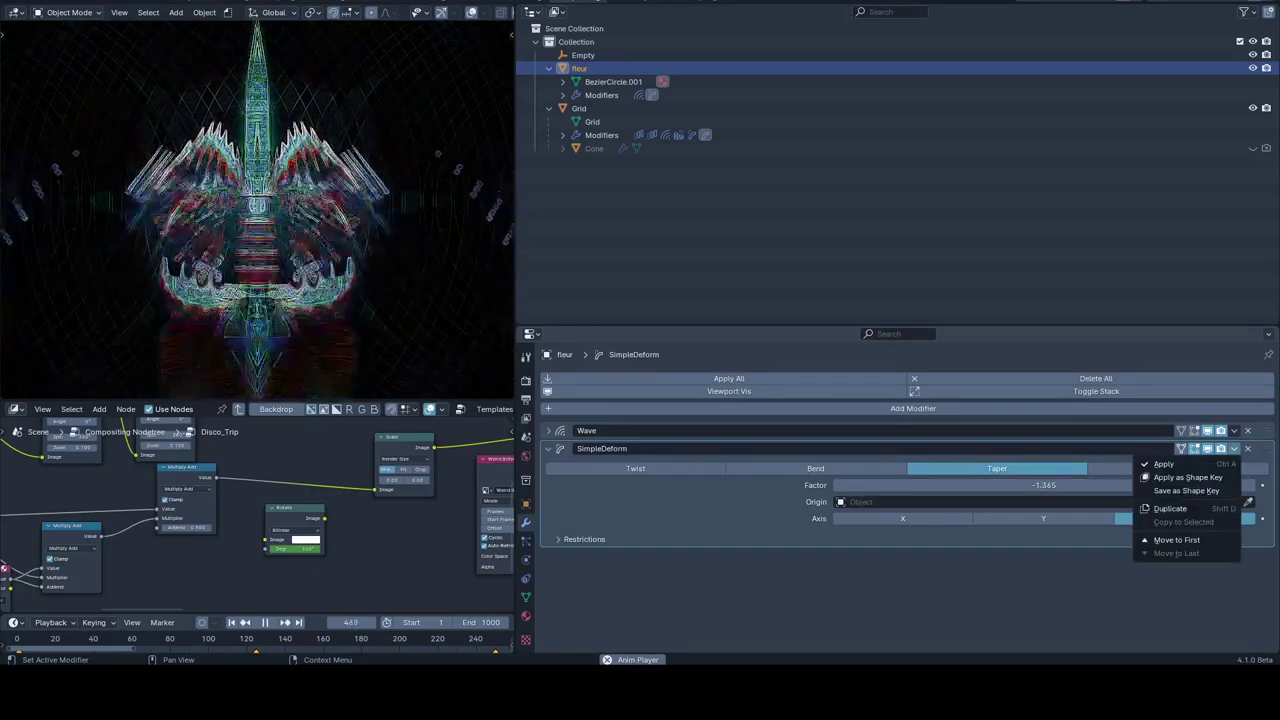
{"action": "left_click", "coordinate": [1180, 509]}
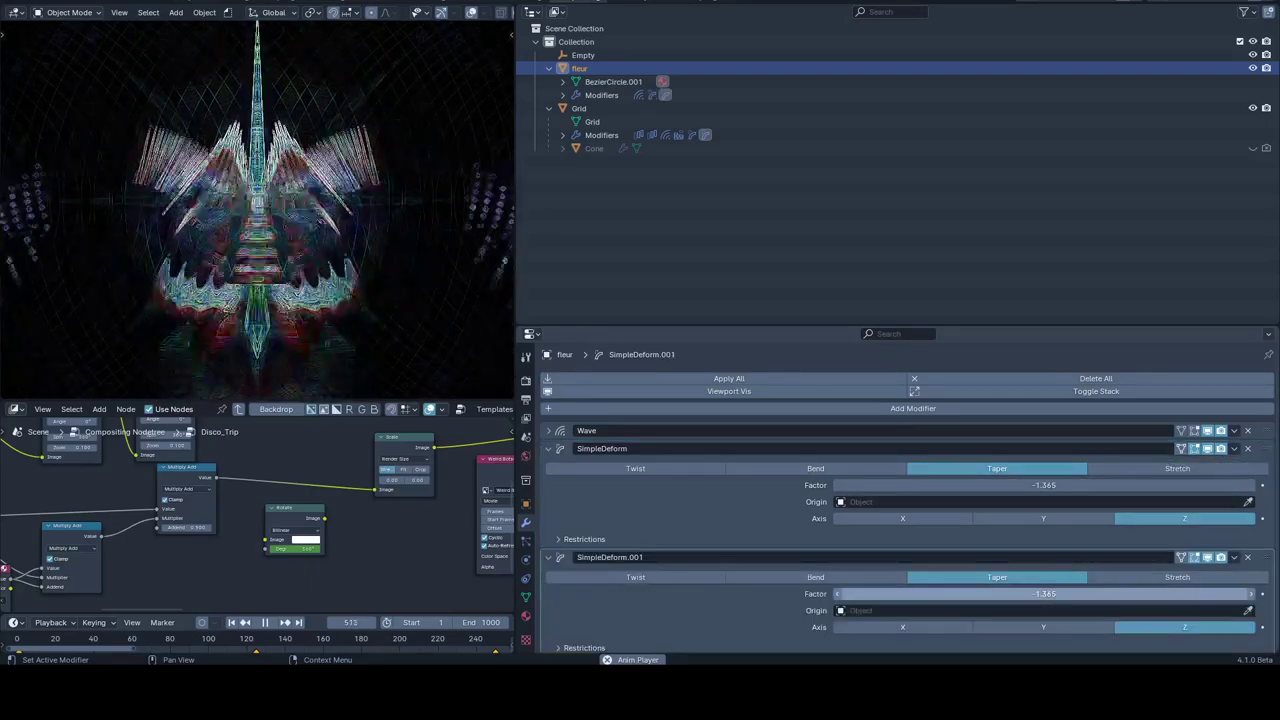
{"action": "left_click", "coordinate": [1178, 577]}
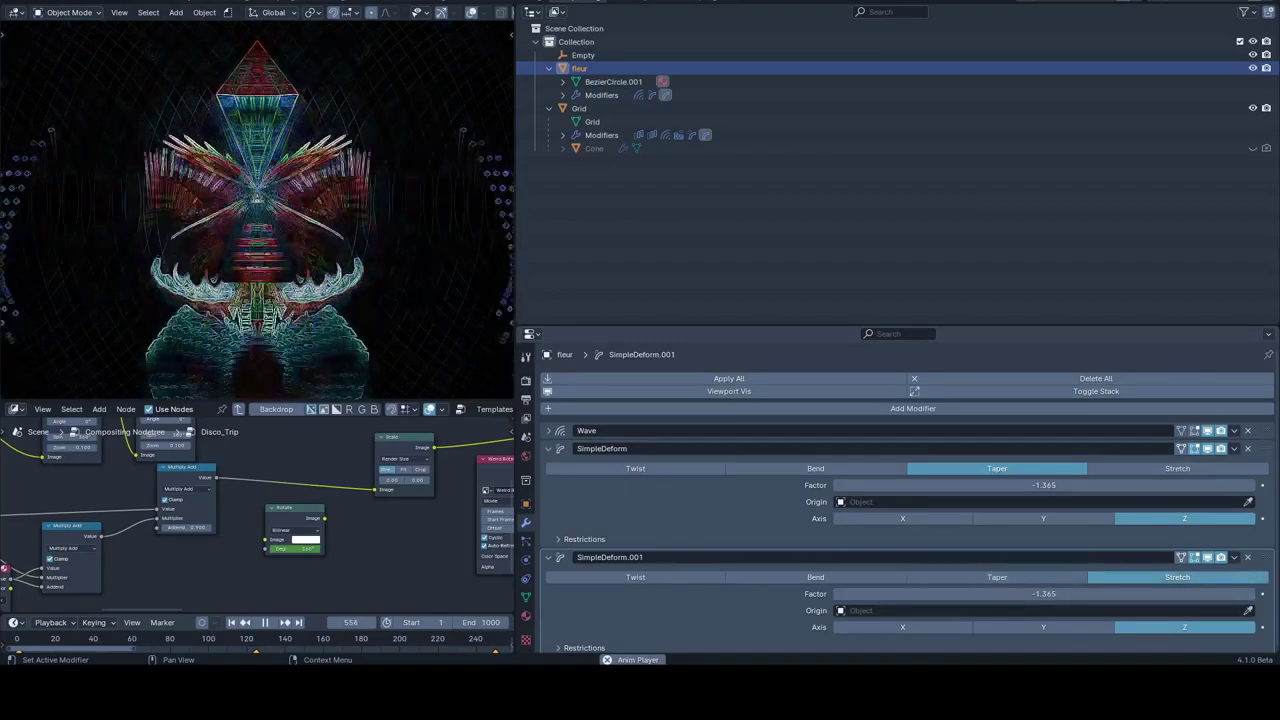
{"action": "left_click_drag", "start_coordinate": [1040, 593], "coordinate": [1100, 593]}
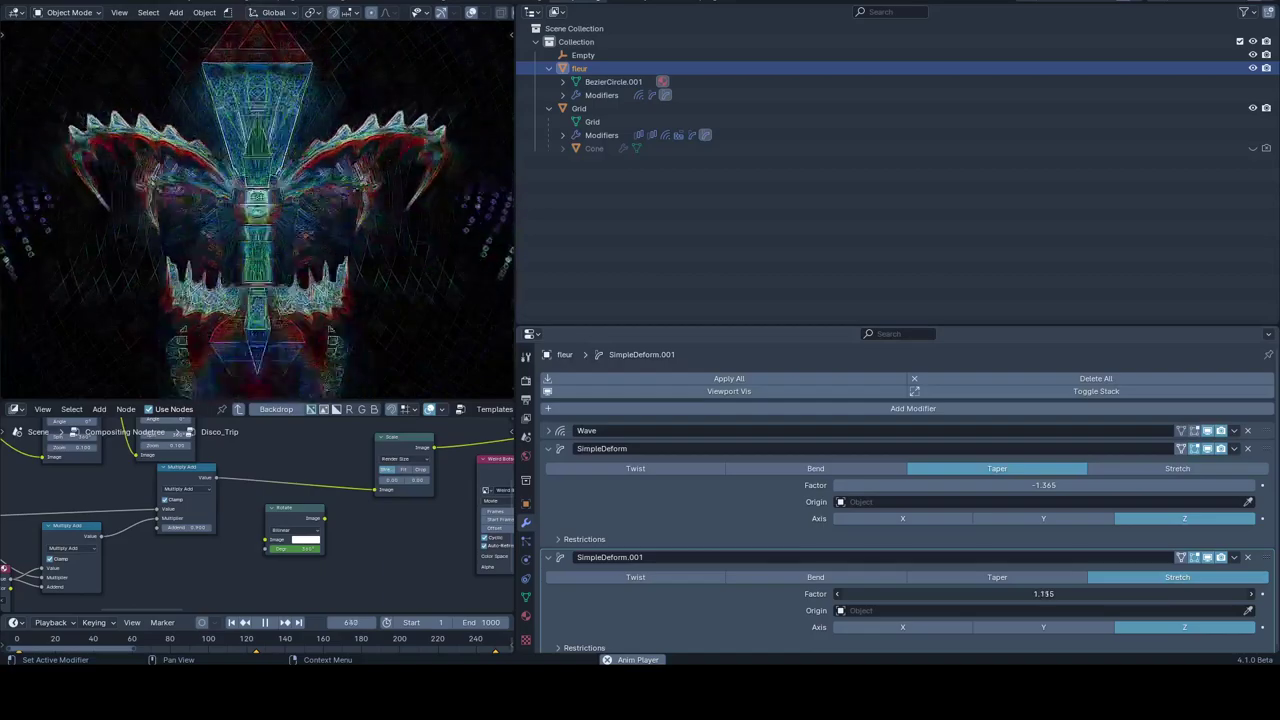
{"action": "left_click_drag", "start_coordinate": [1043, 593], "coordinate": [1000, 593]}
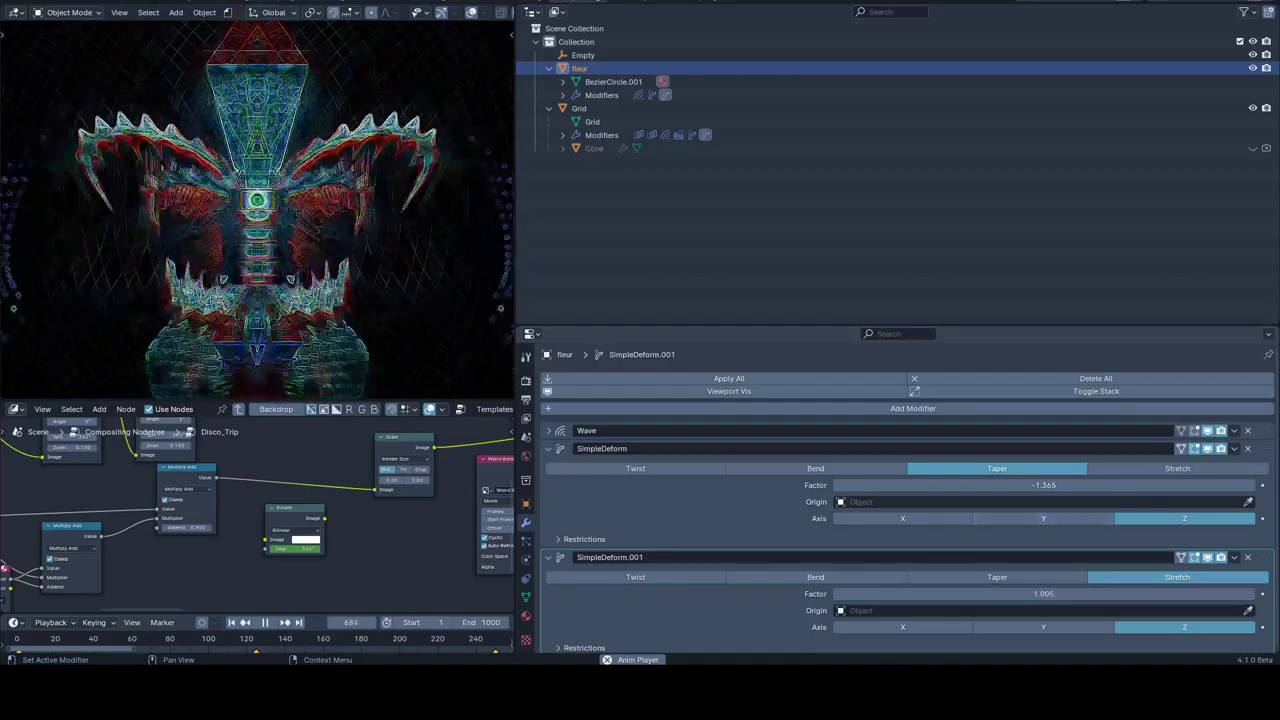
- Deepen the first SimpleDeform's taper factor to -1.855
{"action": "left_click_drag", "start_coordinate": [1044, 485], "coordinate": [980, 485]}
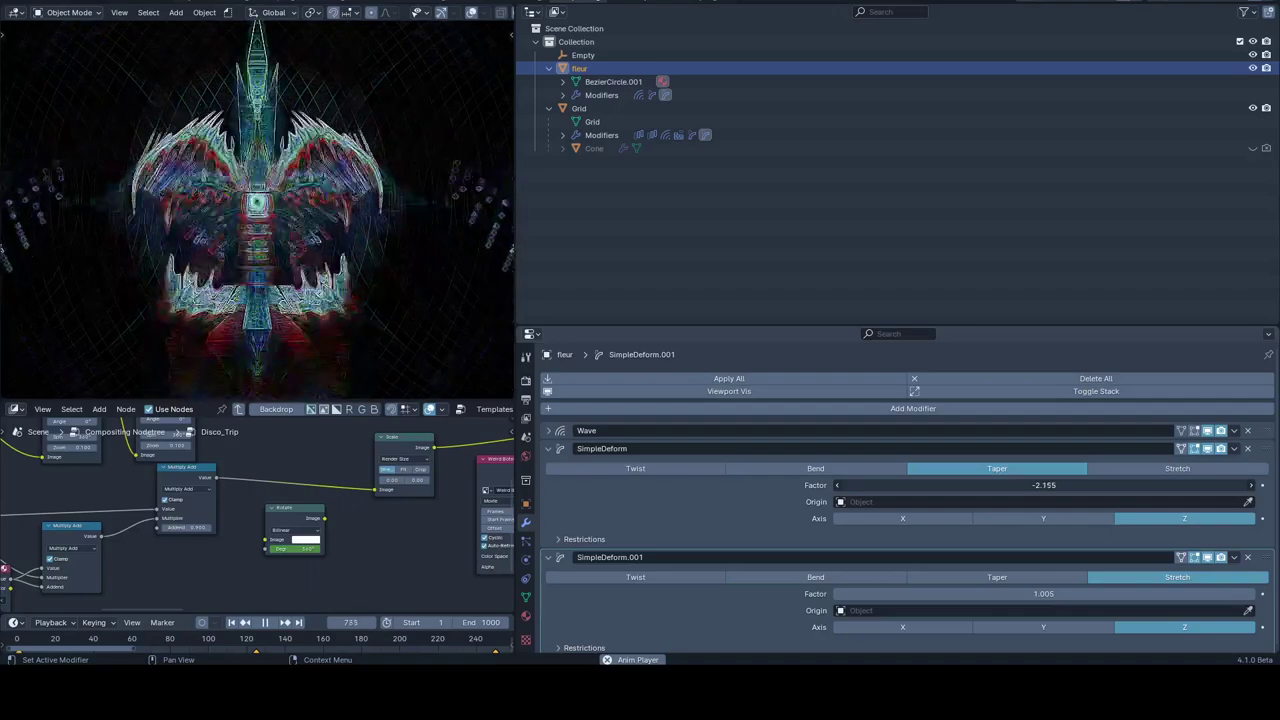
{"action": "left_click_drag", "start_coordinate": [1044, 485], "coordinate": [900, 485]}
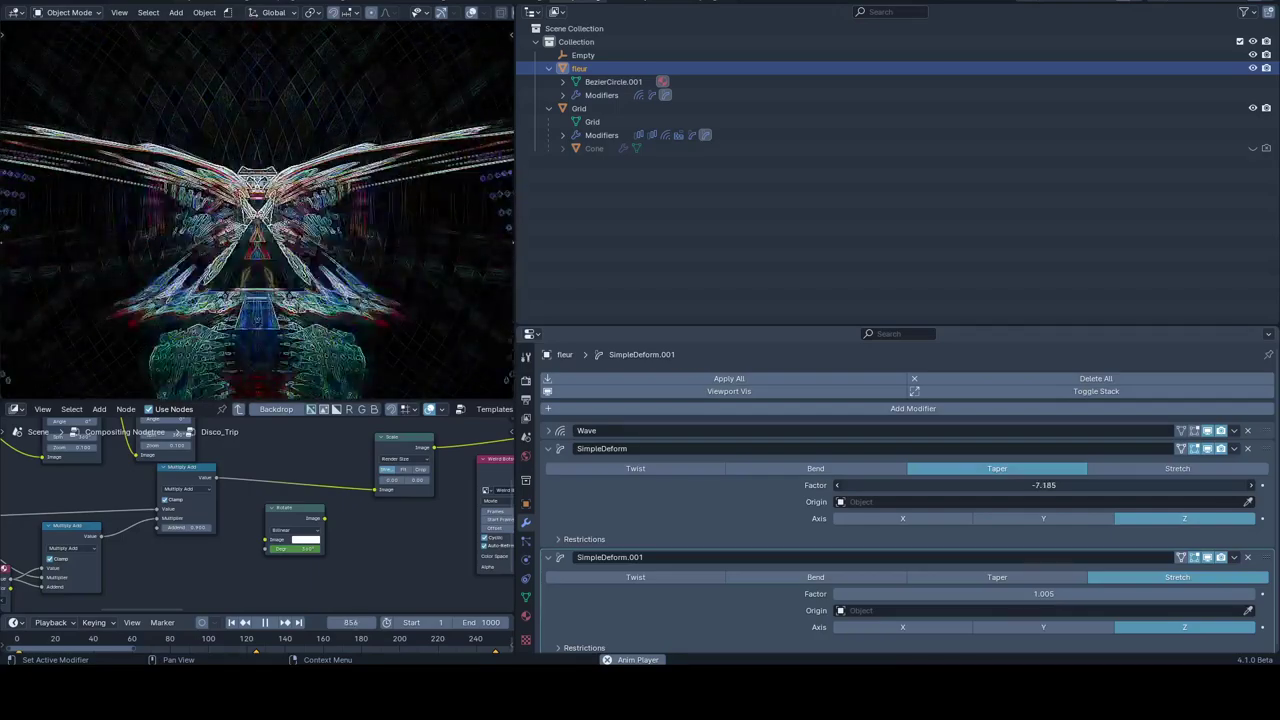
{"action": "mouse_move", "coordinate": [1044, 485]}
{"action": "left_mouse_down"}
{"action": "mouse_move", "coordinate": [1100, 485]}
{"action": "mouse_move", "coordinate": [1020, 485]}
{"action": "mouse_move", "coordinate": [1052, 485]}
{"action": "left_mouse_up"}
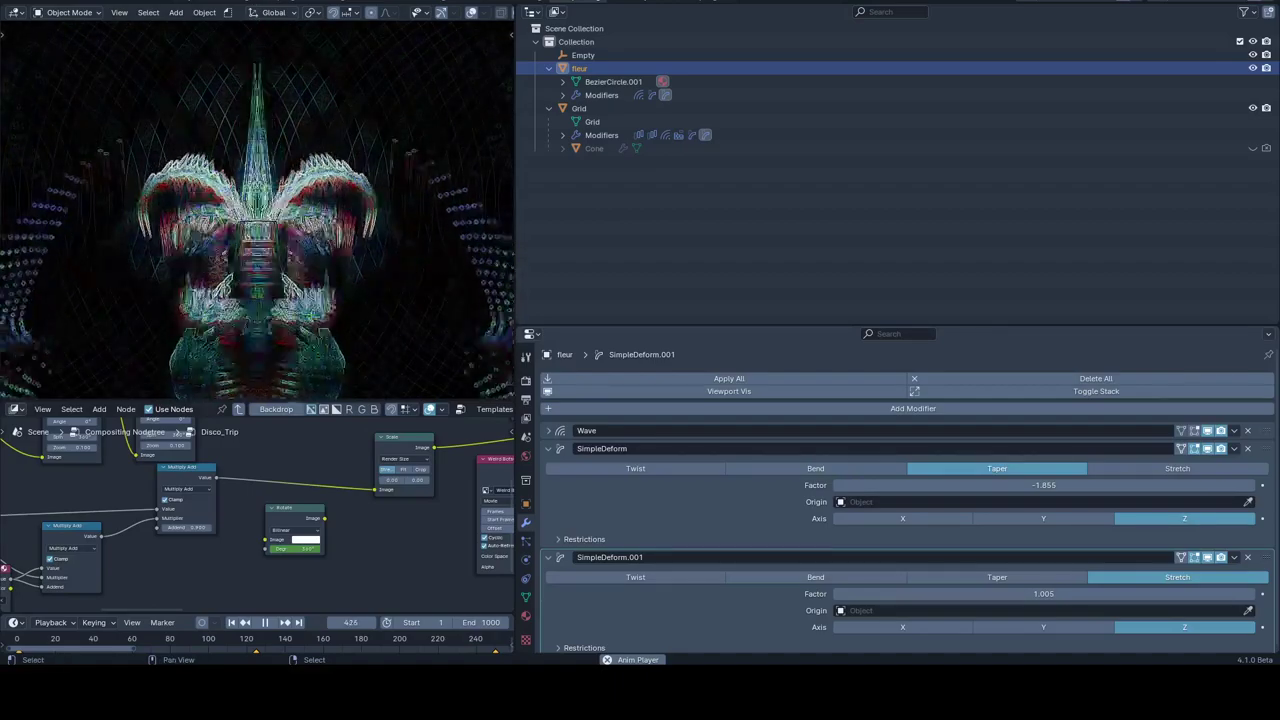
- Reroute the Rotate node into the Kirsch filter, move the movie clip node aside, and rewind playback
{"action": "middle_click_drag", "start_coordinate": [260, 510], "coordinate": [252, 514]}
{"action": "scroll", "coordinate": [288, 526], "scroll_direction": "up", "scroll_amount": 3}
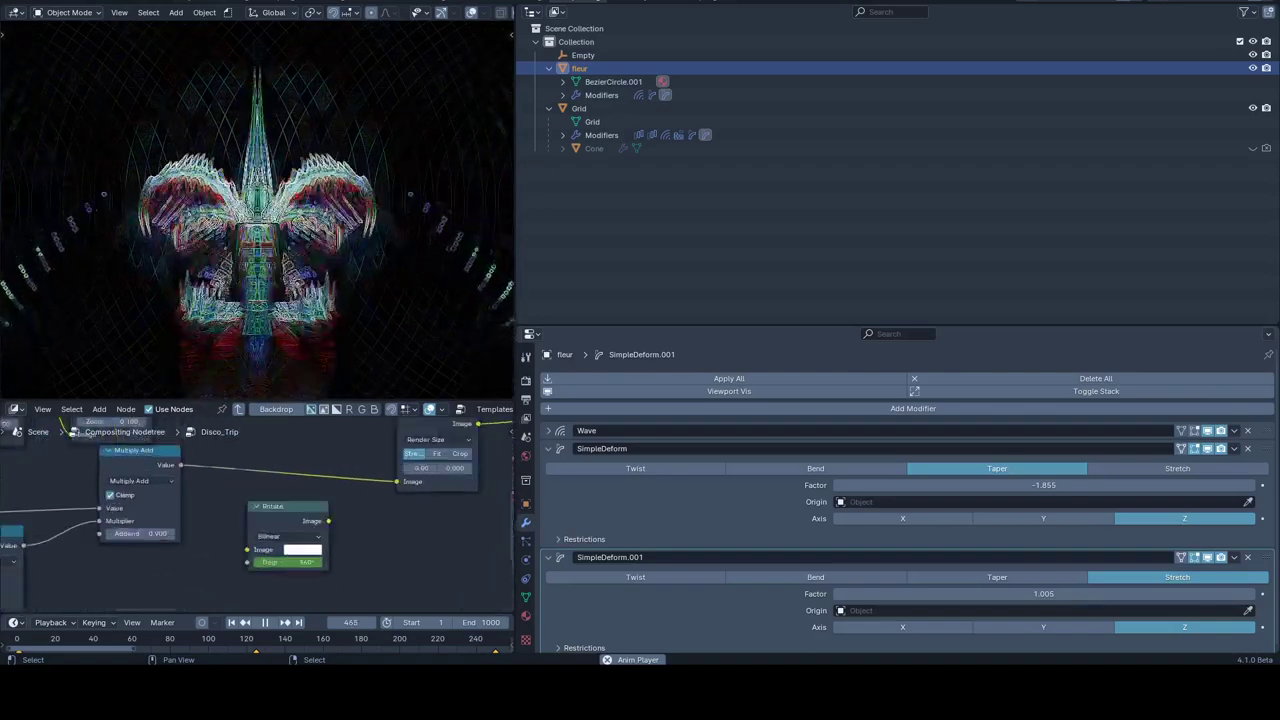
{"action": "left_click_drag", "start_coordinate": [285, 502], "coordinate": [291, 437]}
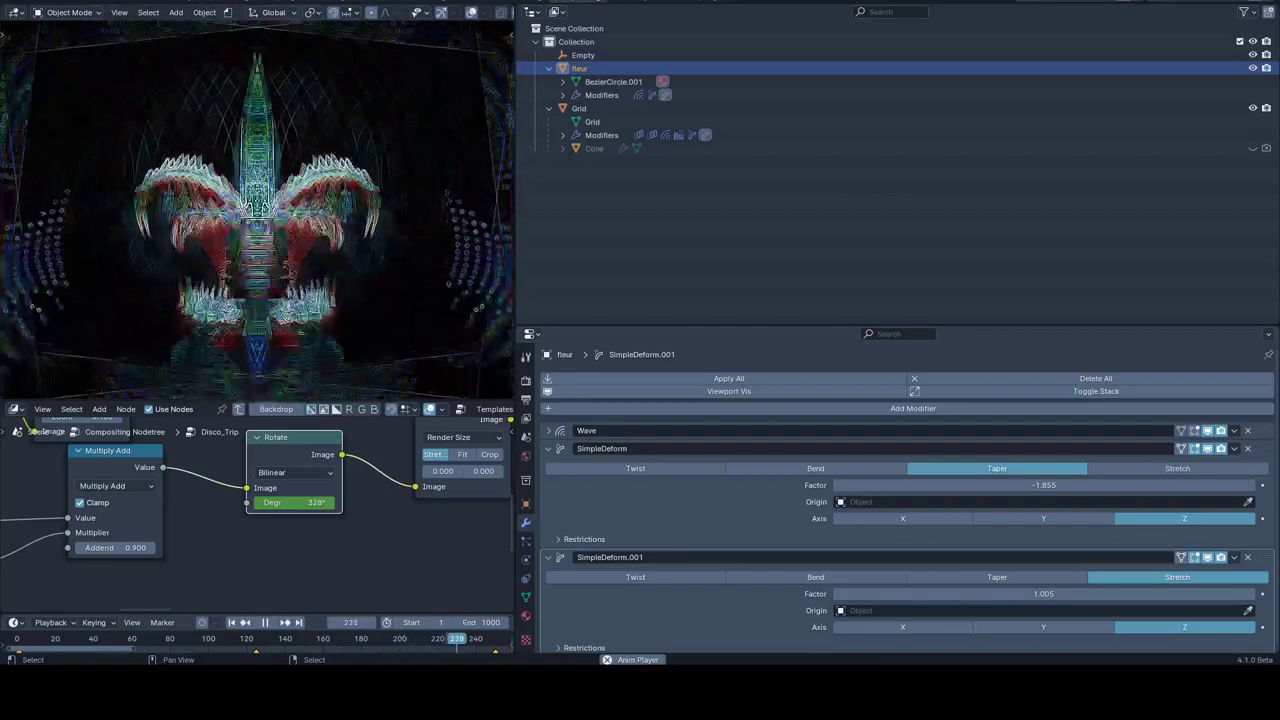
{"action": "left_click_drag", "start_coordinate": [246, 487], "coordinate": [414, 487]}
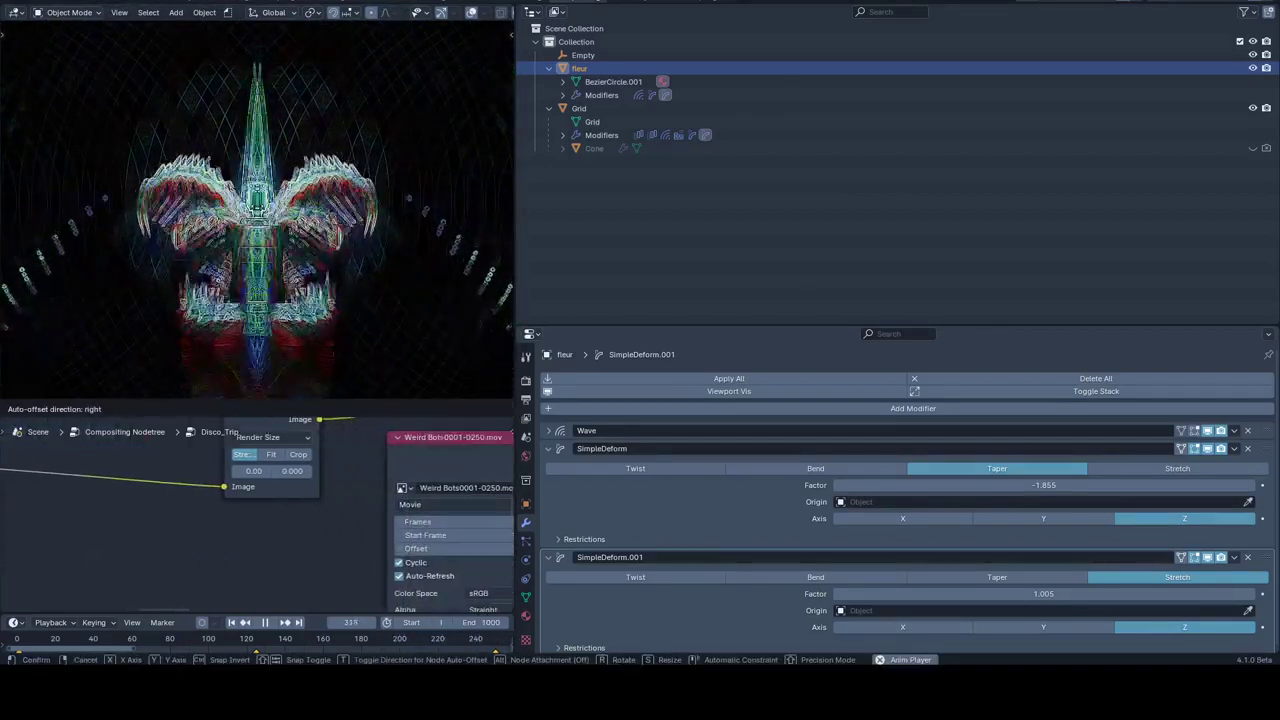
{"action": "mouse_move", "coordinate": [480, 437]}
{"action": "left_mouse_down"}
{"action": "mouse_move", "coordinate": [17, 434]}
{"action": "mouse_move", "coordinate": [18, 537]}
{"action": "left_mouse_up"}
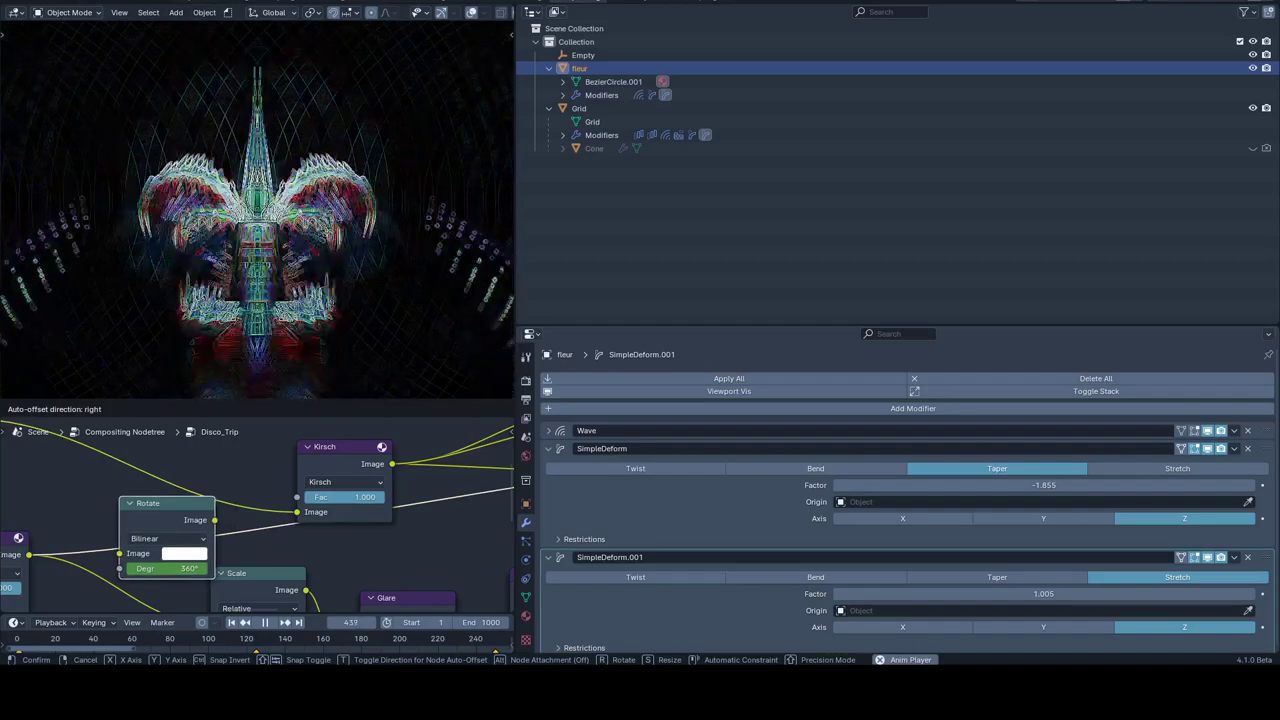
{"action": "left_click_drag", "start_coordinate": [18, 537], "coordinate": [20, 549]}
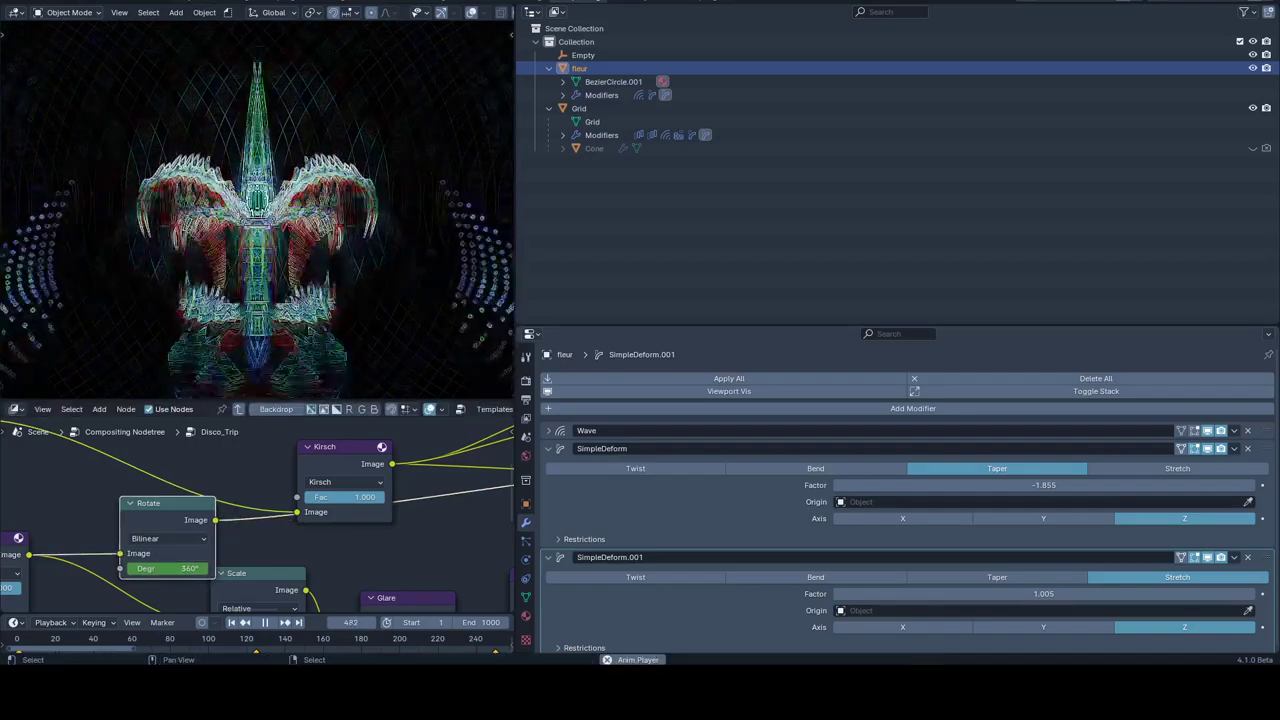
{"action": "left_click", "coordinate": [232, 622]}
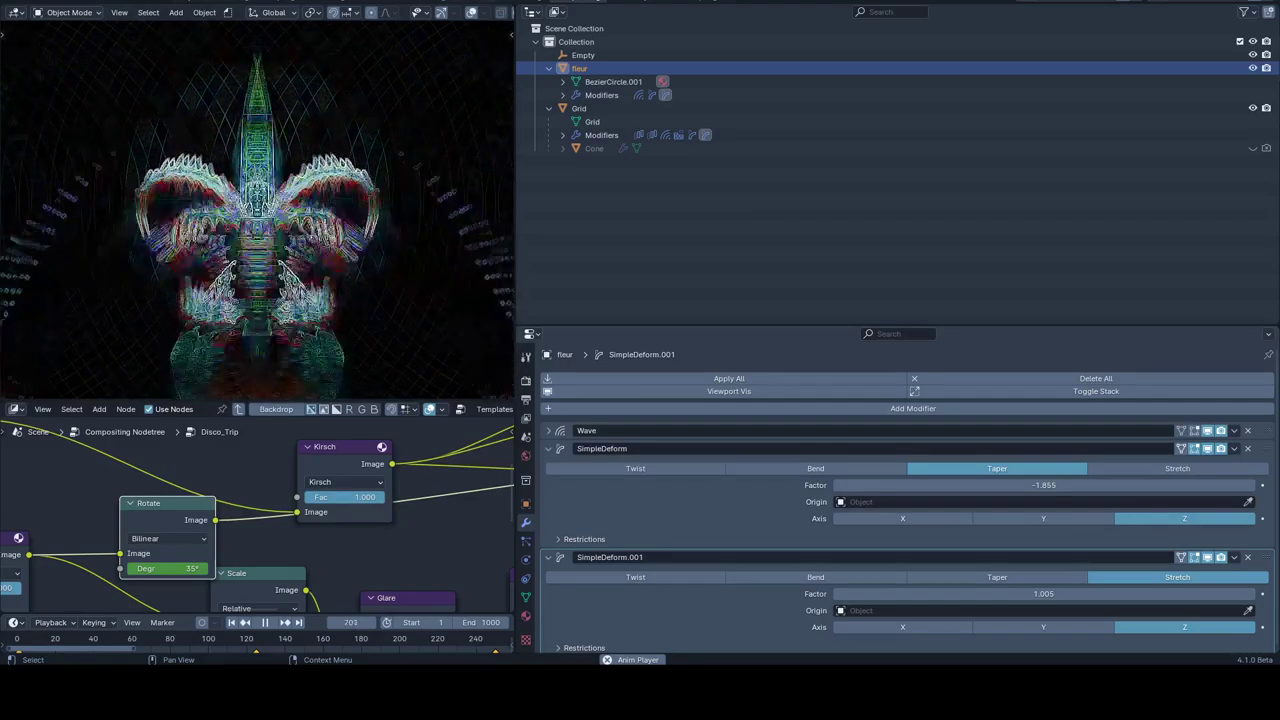
- Save incrementally as Cone_Grid_Apocalypse14_004.blend and switch the first SimpleDeform to Twist
{"action": "key", "text": "F4"}
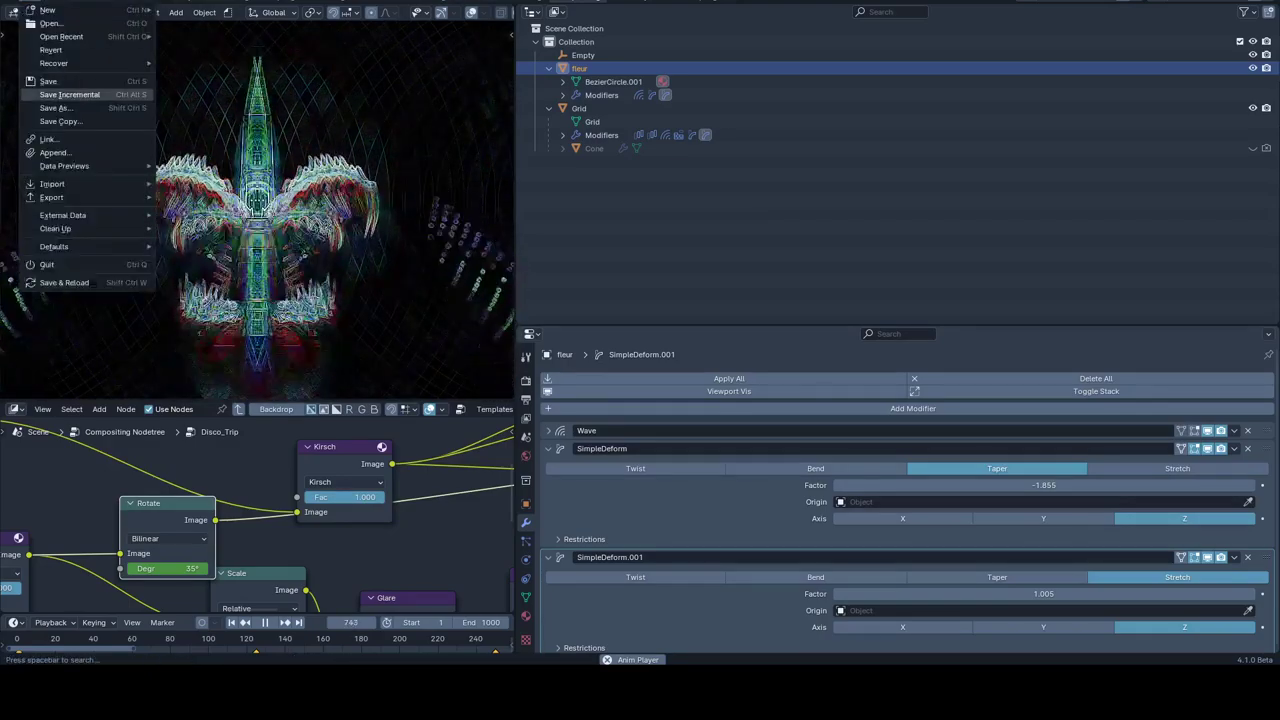
{"action": "key", "text": "Return"}
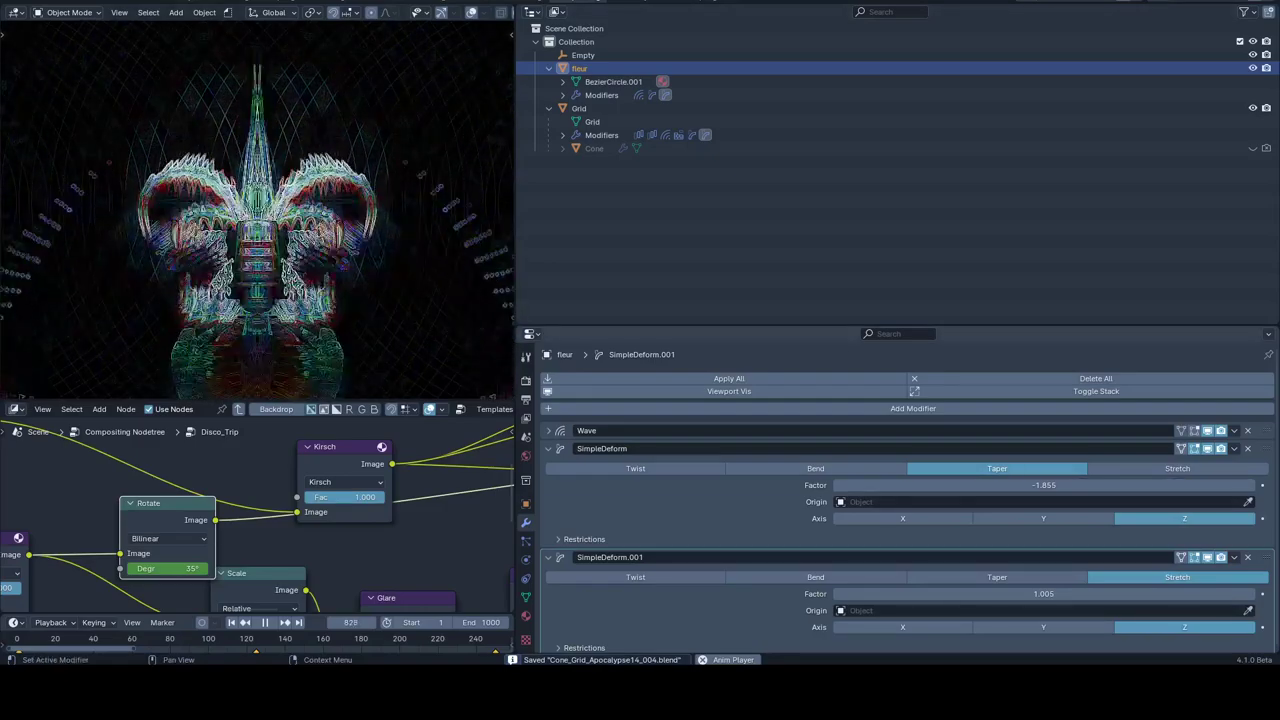
{"action": "left_click", "coordinate": [635, 468]}
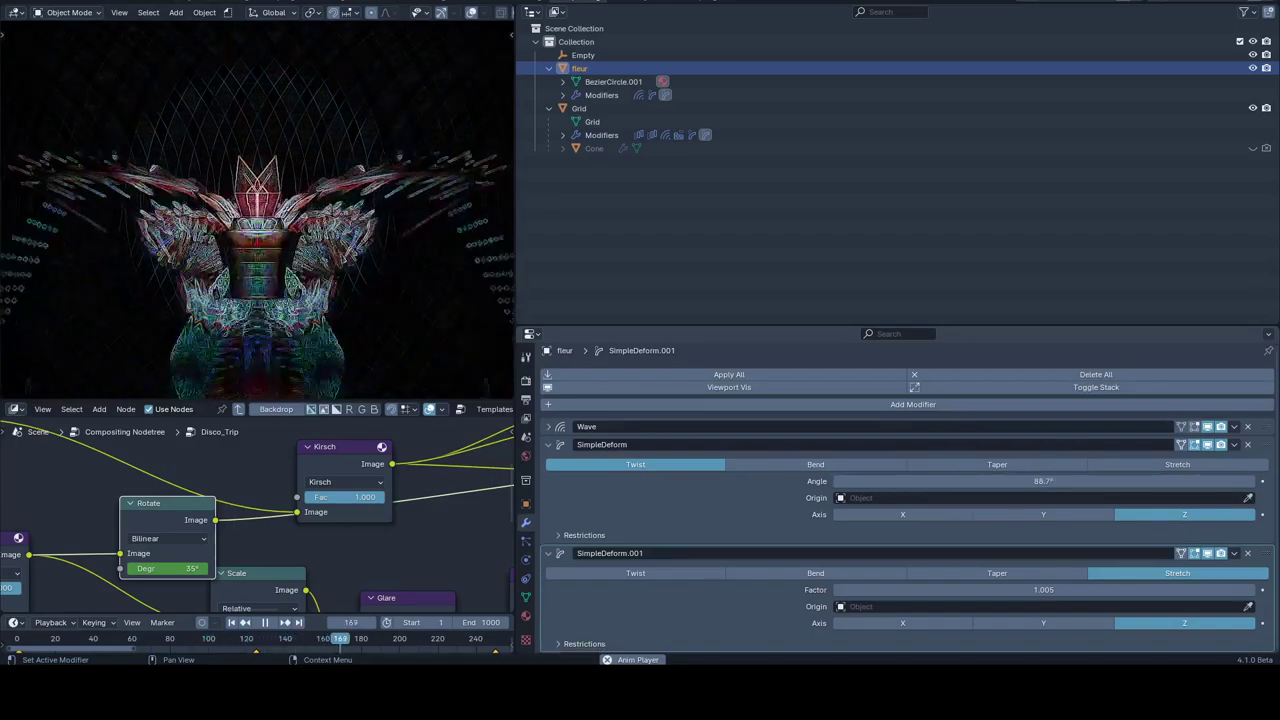
- Duplicate the stretch SimpleDeform, move the copy above SimpleDeform.001, and make it taper at about 2.565
{"action": "mouse_move", "coordinate": [1043, 593]}
{"action": "left_mouse_down"}
{"action": "mouse_move", "coordinate": [1100, 589]}
{"action": "mouse_move", "coordinate": [990, 589]}
{"action": "mouse_move", "coordinate": [1049, 589]}
{"action": "left_mouse_up"}
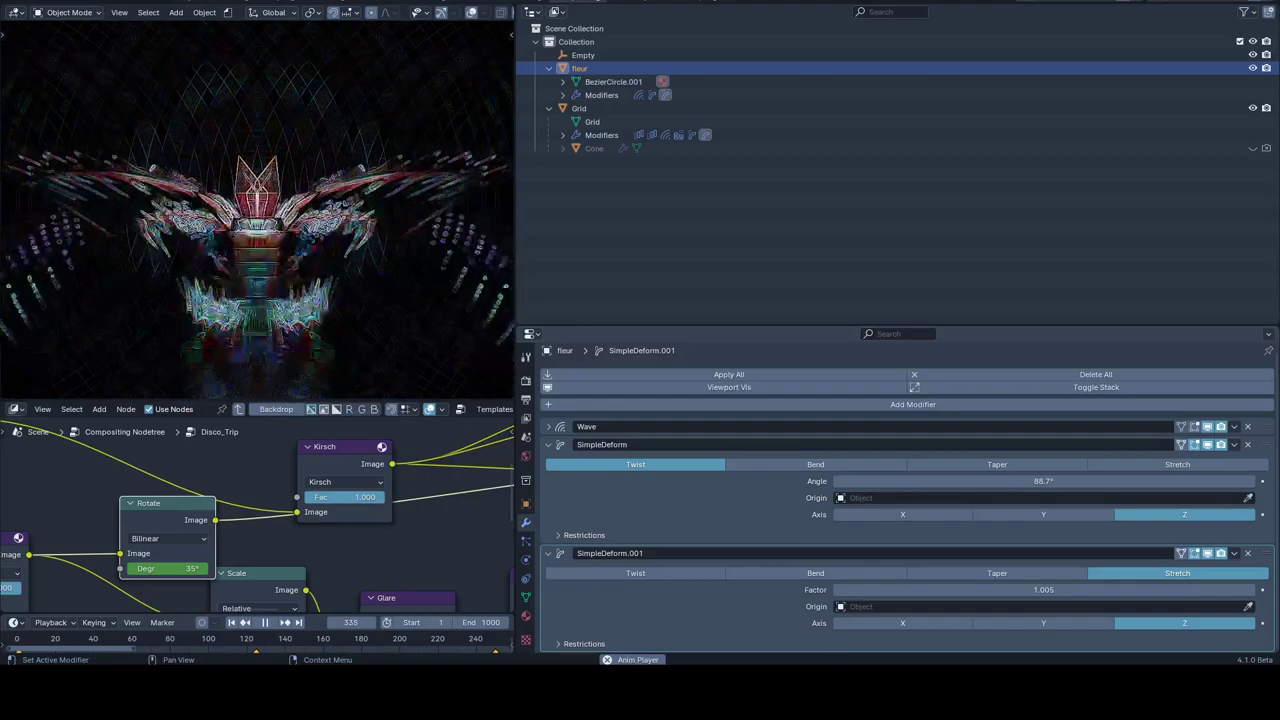
{"action": "left_click", "coordinate": [1234, 444]}
{"action": "left_click", "coordinate": [1170, 493]}
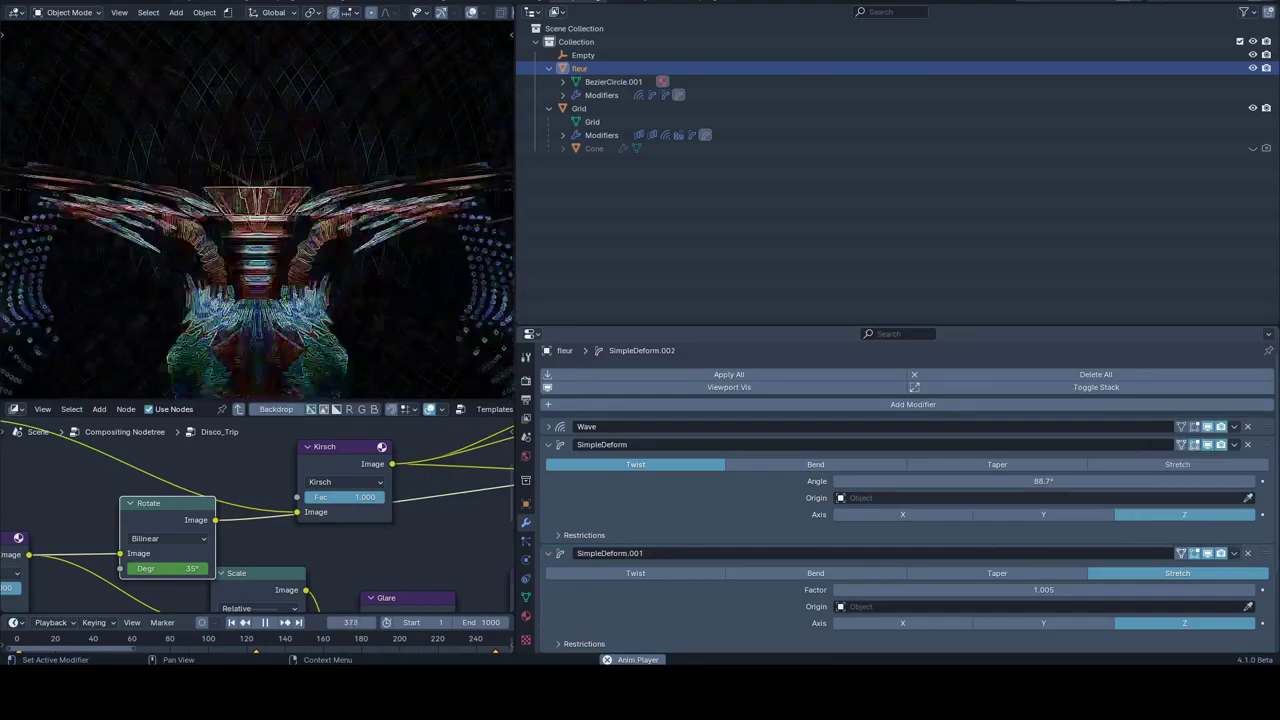
{"action": "scroll", "coordinate": [900, 500], "scroll_direction": "down", "scroll_amount": 2}
{"action": "scroll", "coordinate": [900, 500], "scroll_direction": "down", "scroll_amount": 2}
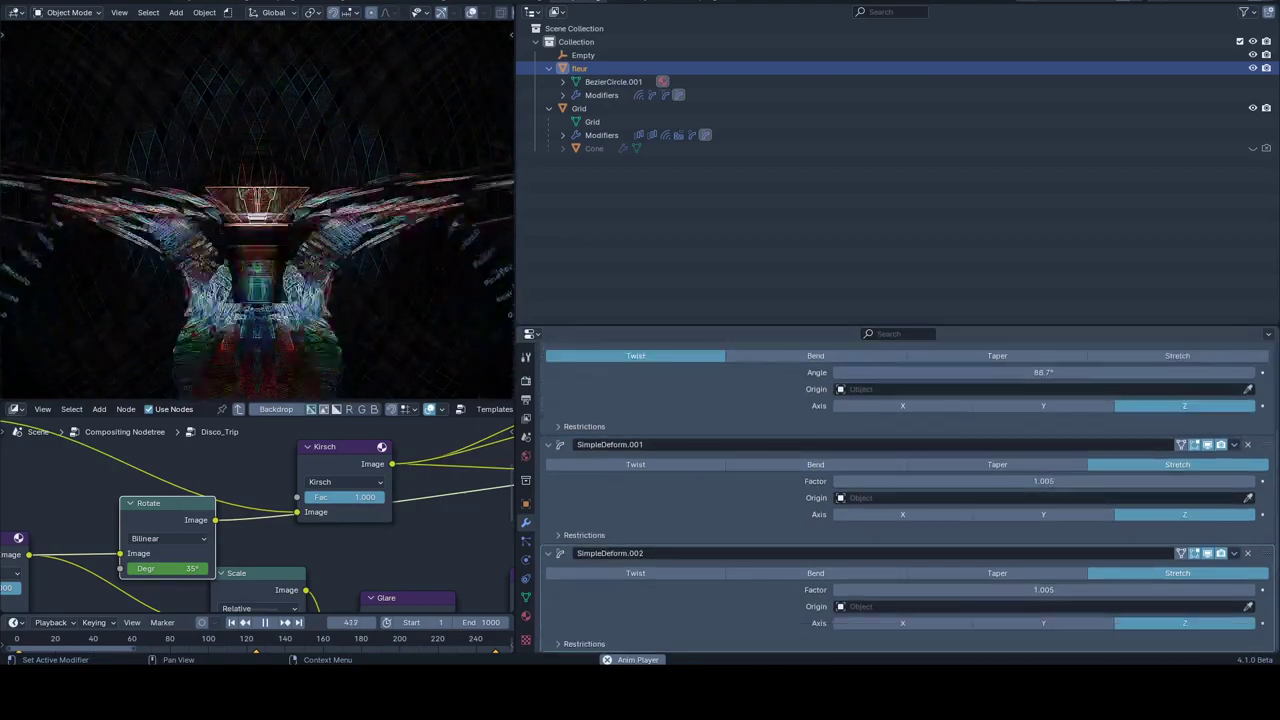
{"action": "left_click_drag", "start_coordinate": [900, 553], "coordinate": [900, 450]}
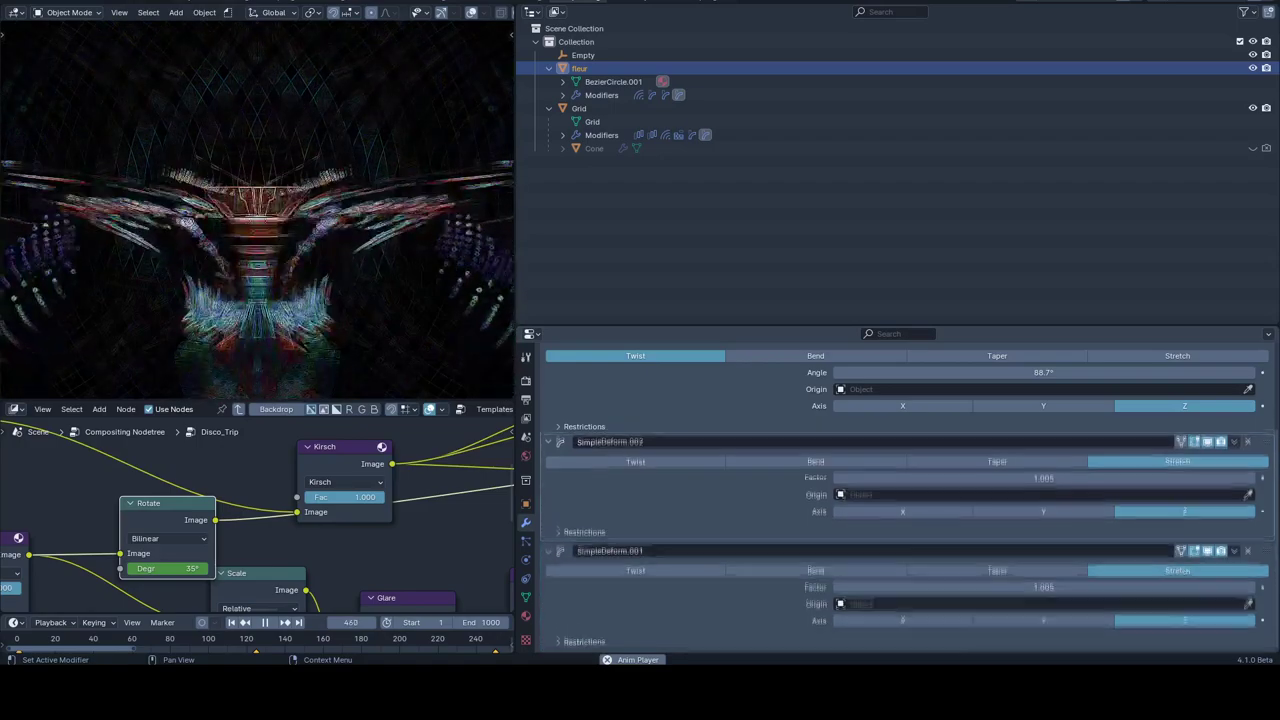
{"action": "left_click", "coordinate": [994, 464]}
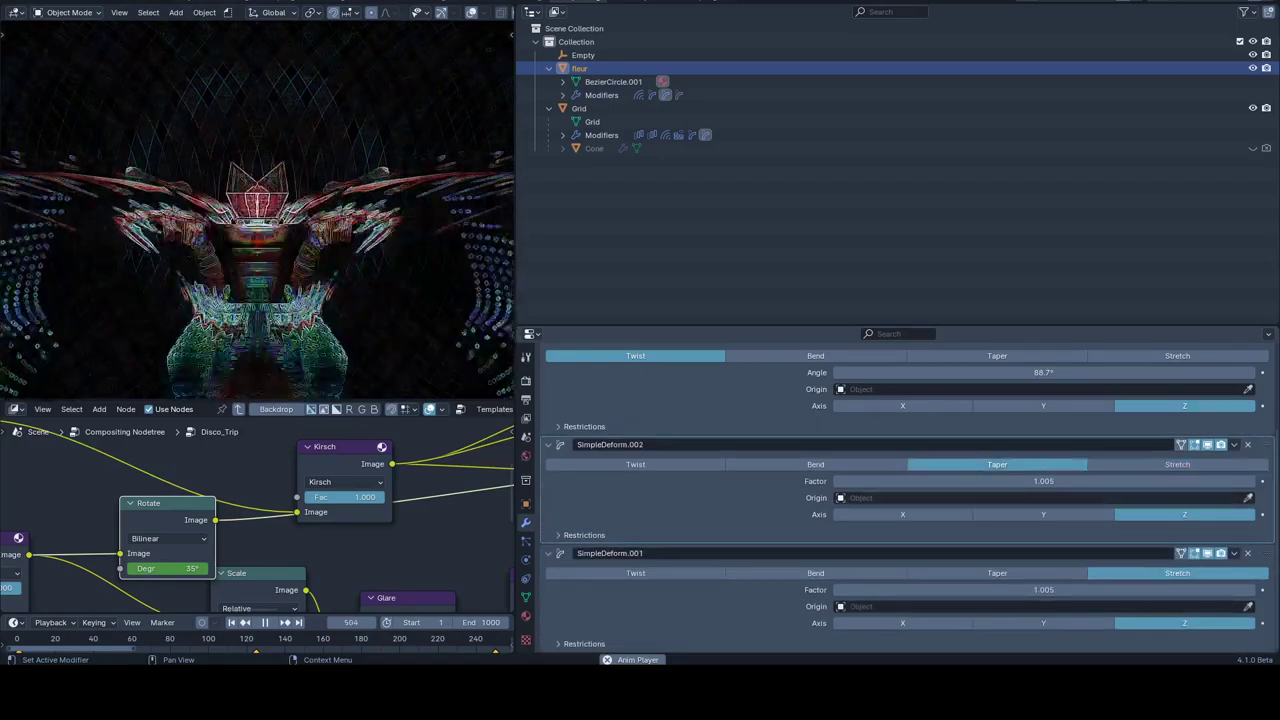
{"action": "mouse_move", "coordinate": [1000, 481]}
{"action": "left_mouse_down"}
{"action": "mouse_move", "coordinate": [1100, 481]}
{"action": "mouse_move", "coordinate": [1000, 481]}
{"action": "mouse_move", "coordinate": [1040, 481]}
{"action": "left_mouse_up"}
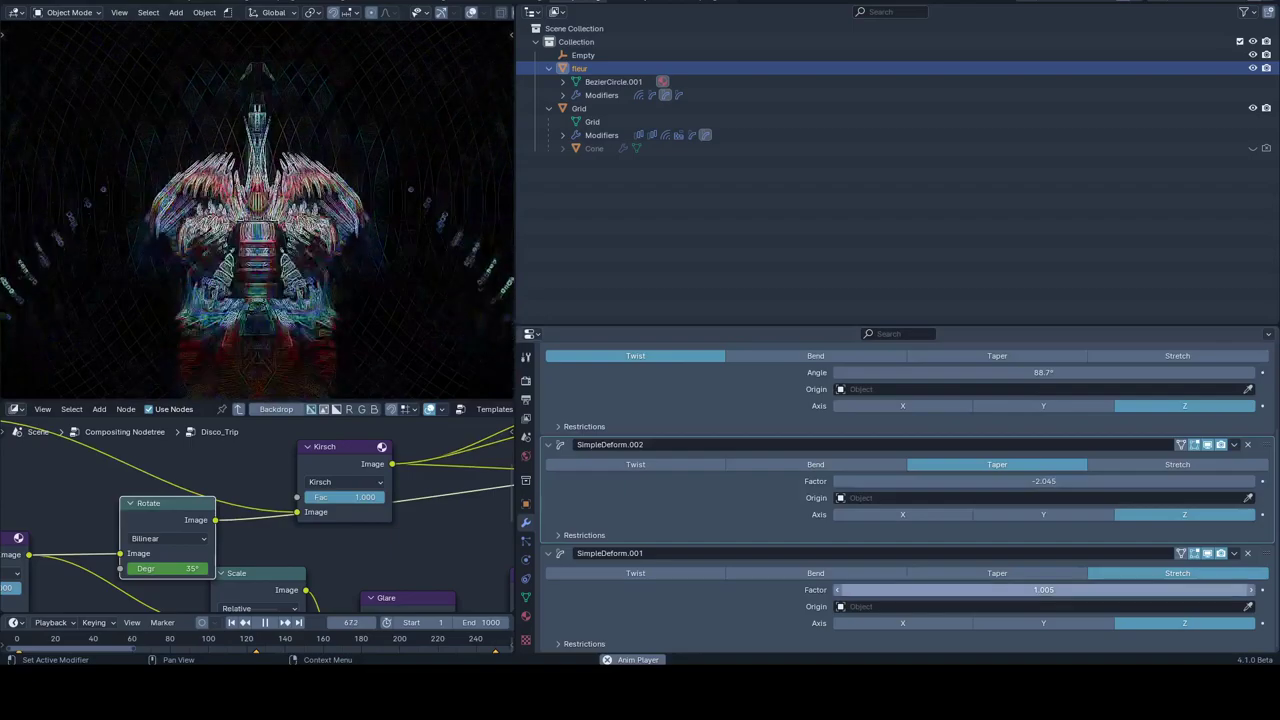
- Raise SimpleDeform.001's stretch factor to 2.795 and lower the twist angle to about 83°
{"action": "left_click_drag", "start_coordinate": [1043, 589], "coordinate": [1110, 589]}
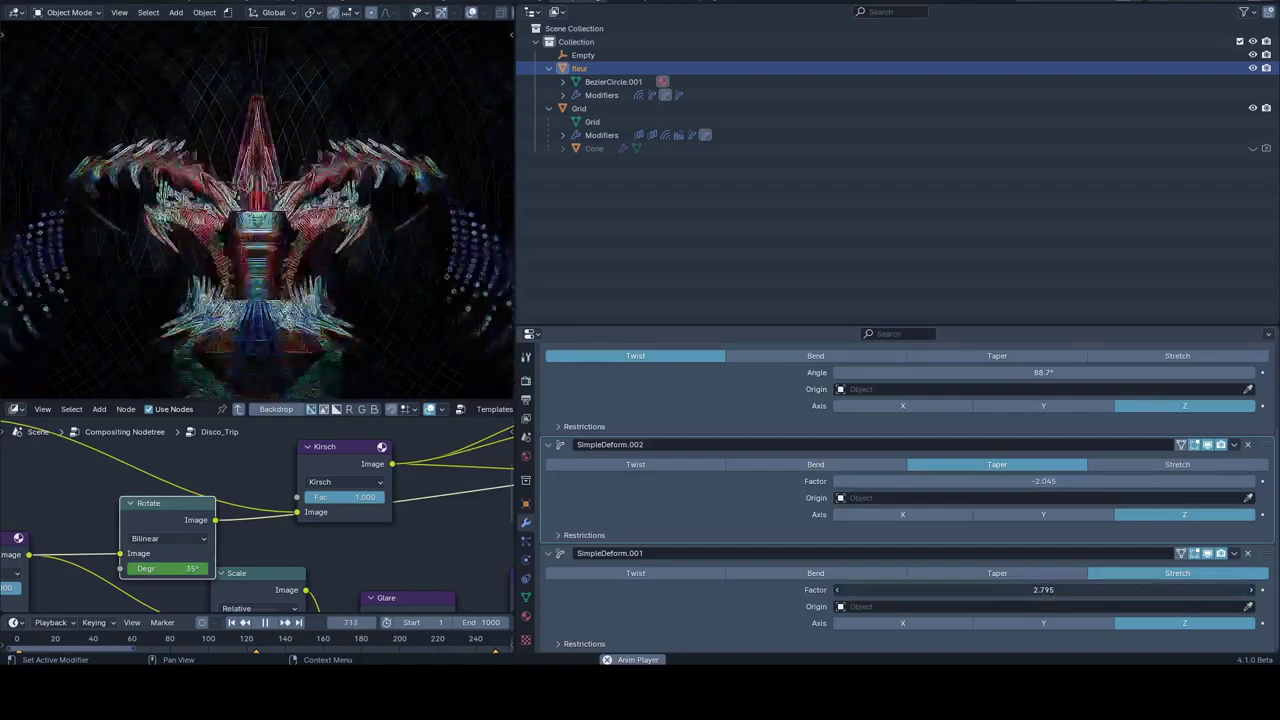
{"action": "left_click_drag", "start_coordinate": [1043, 589], "coordinate": [1050, 589]}
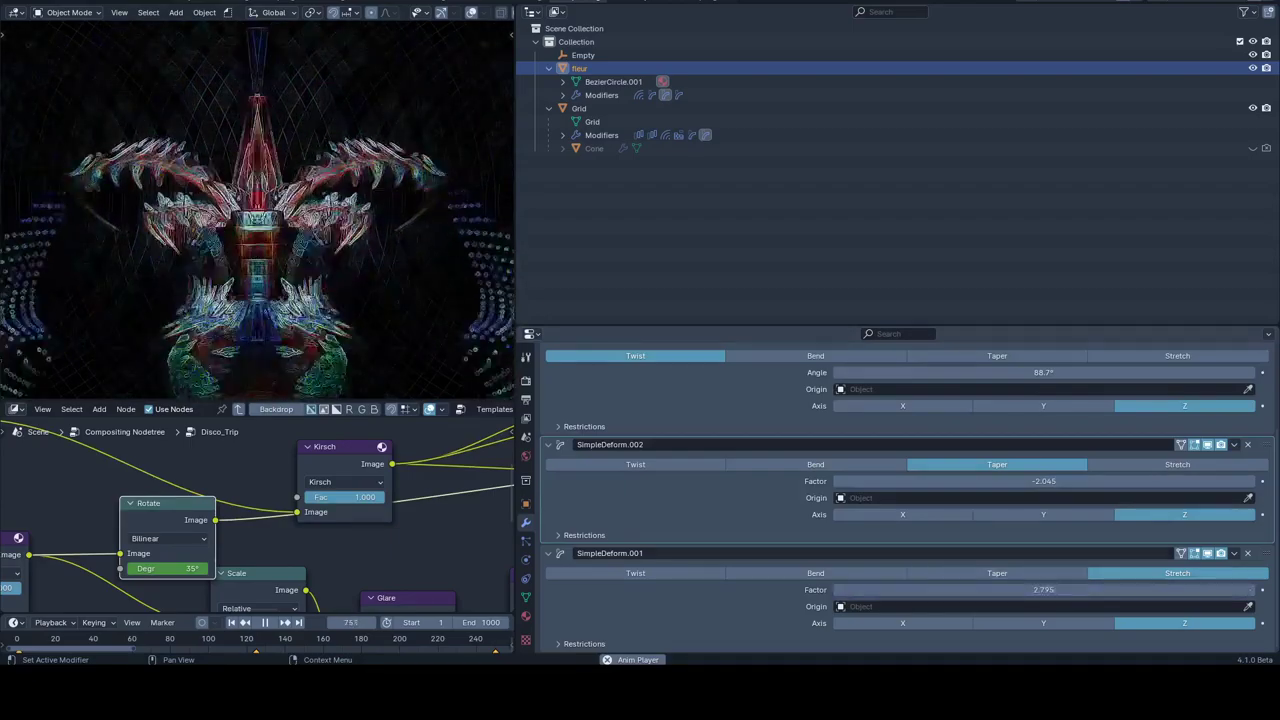
{"action": "left_click_drag", "start_coordinate": [1043, 372], "coordinate": [1020, 372]}
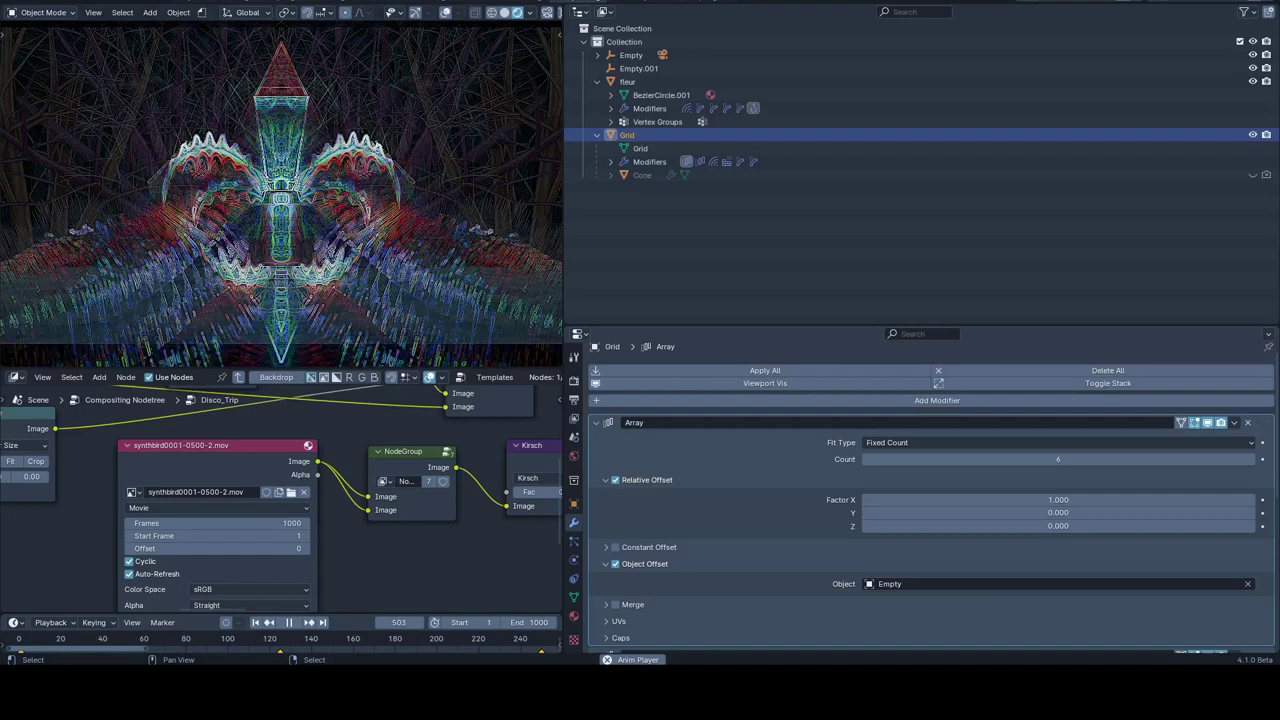
- Stop playback and set the Movie node's frame count to 500
{"action": "key", "text": "space"}
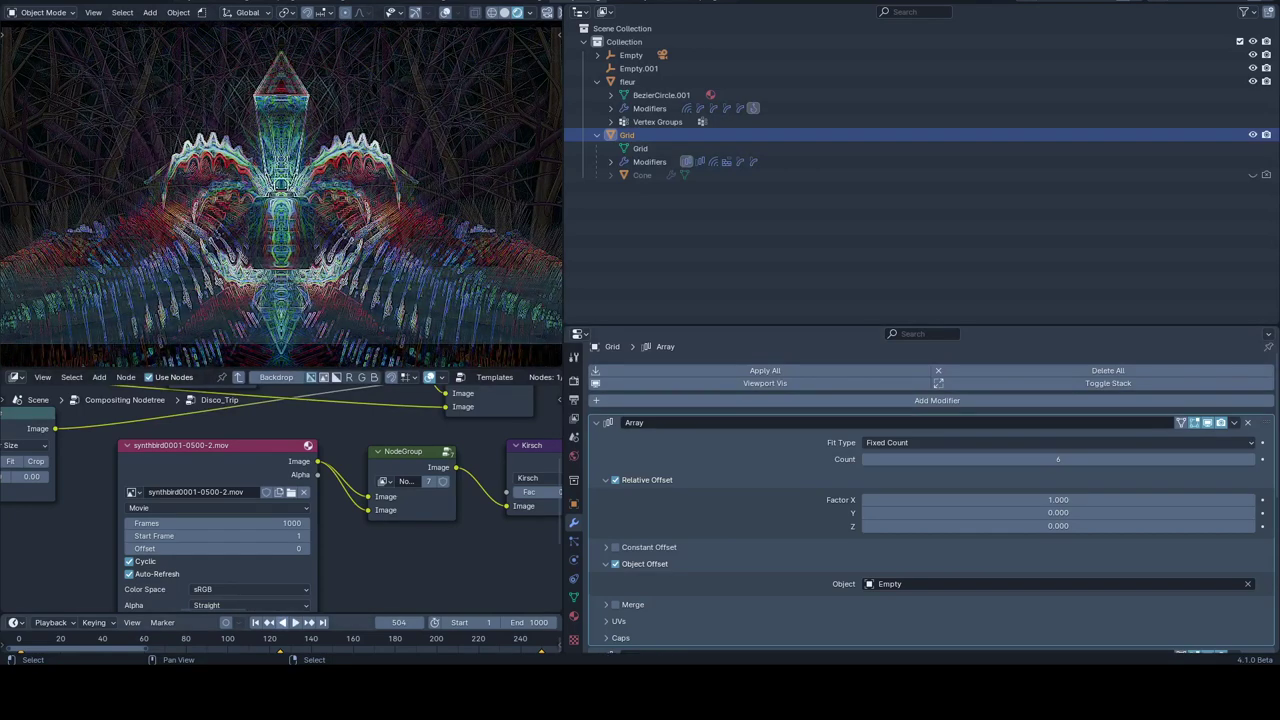
{"action": "left_click", "coordinate": [215, 523]}
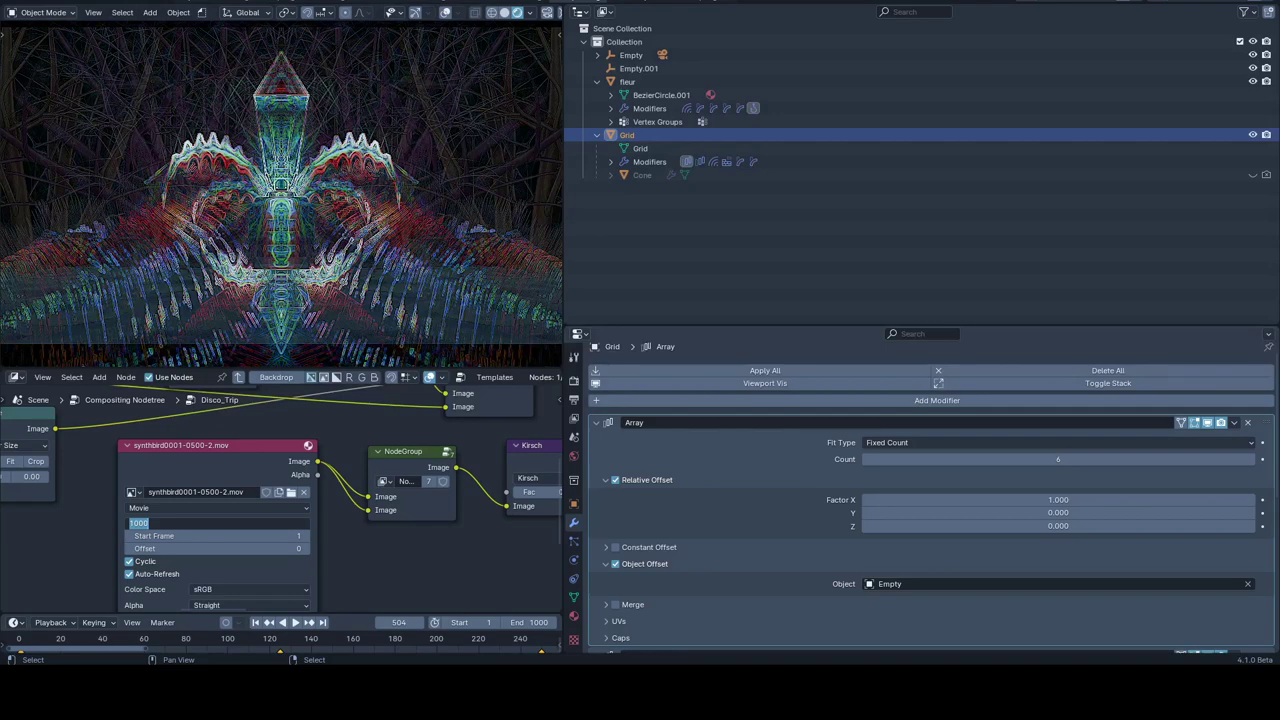
{"action": "type", "text": "5"}
{"action": "key", "text": "Return"}
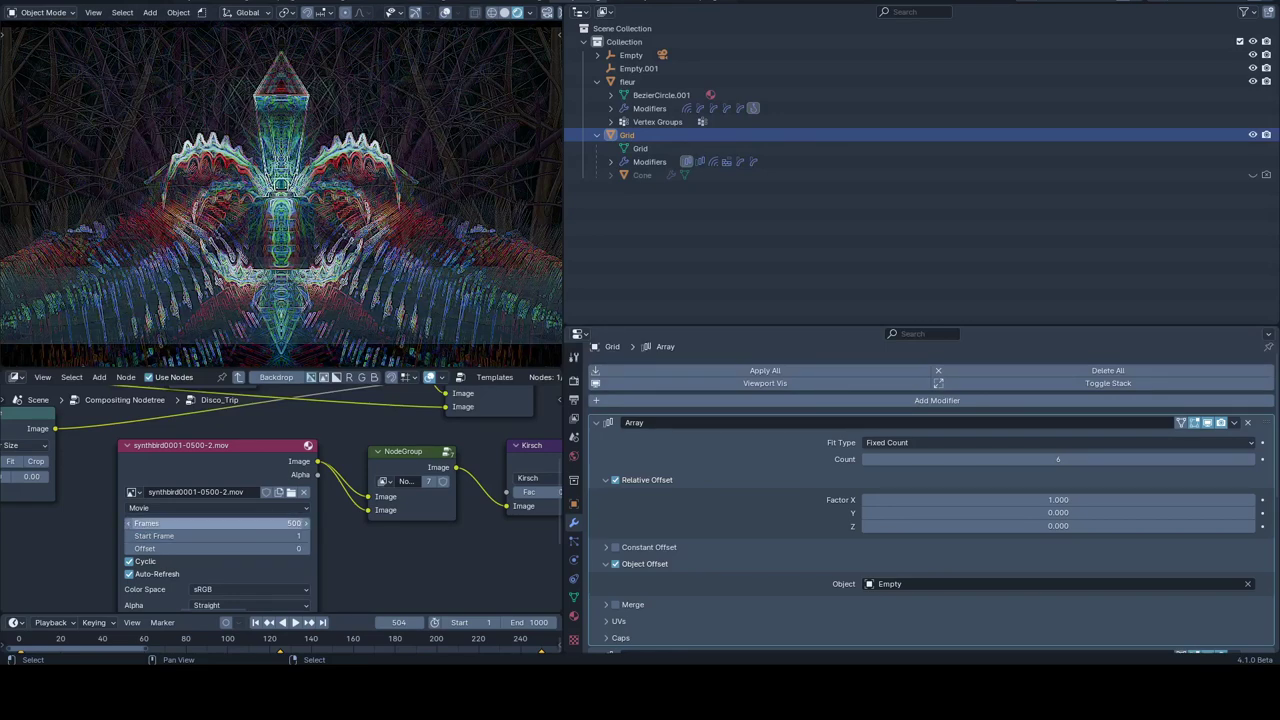
- Load loopgoop0001-0500.mov into the movie node with 500 frames, then replay from the start
{"action": "left_click", "coordinate": [291, 492]}
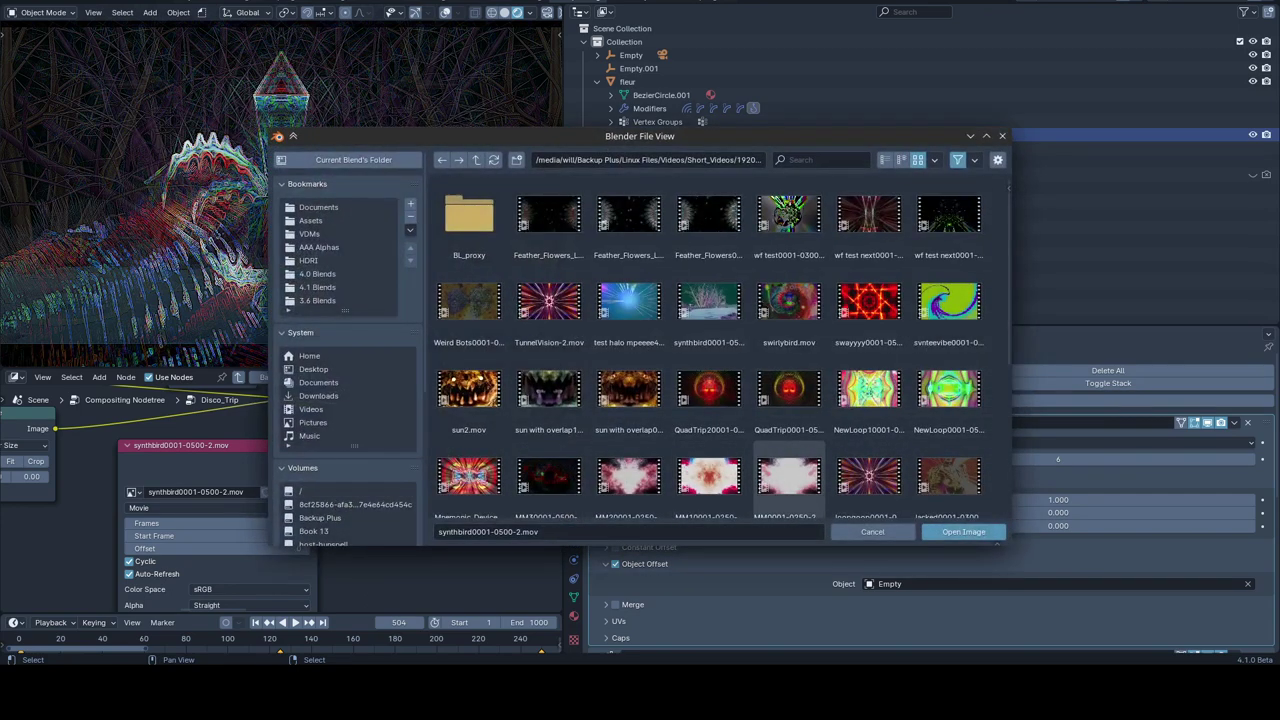
{"action": "left_click", "coordinate": [869, 470]}
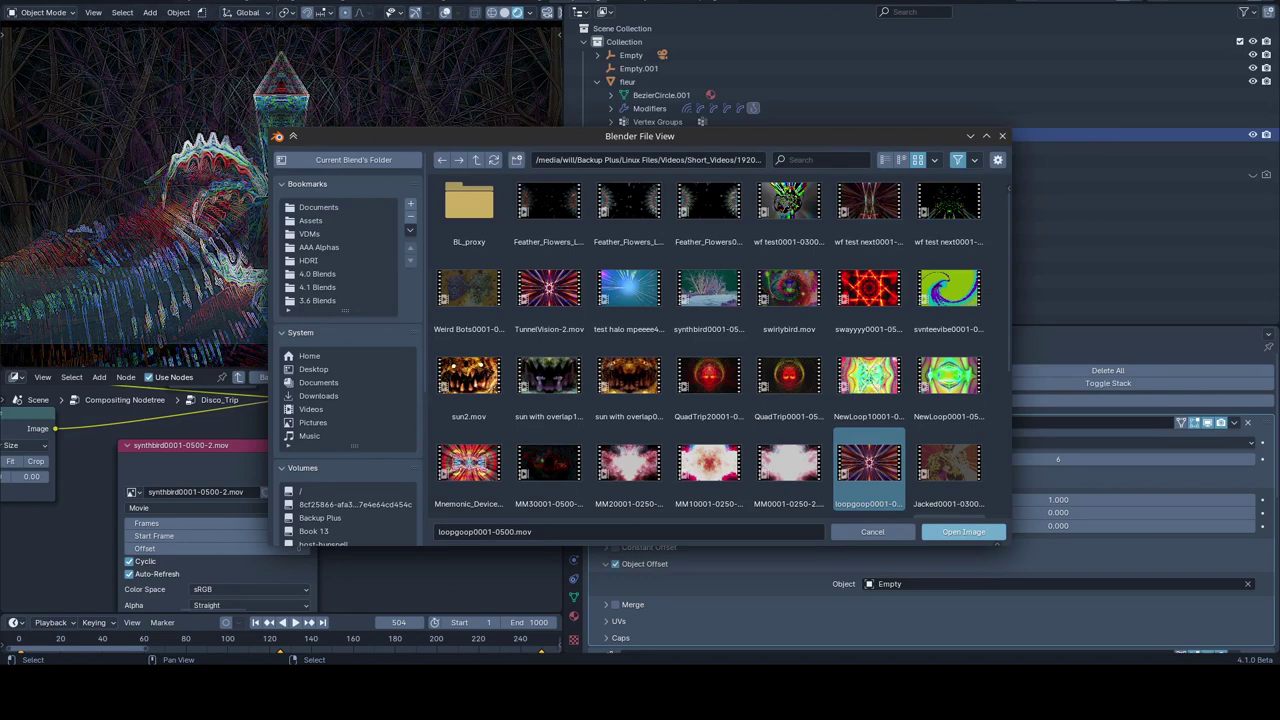
{"action": "left_click", "coordinate": [963, 531]}
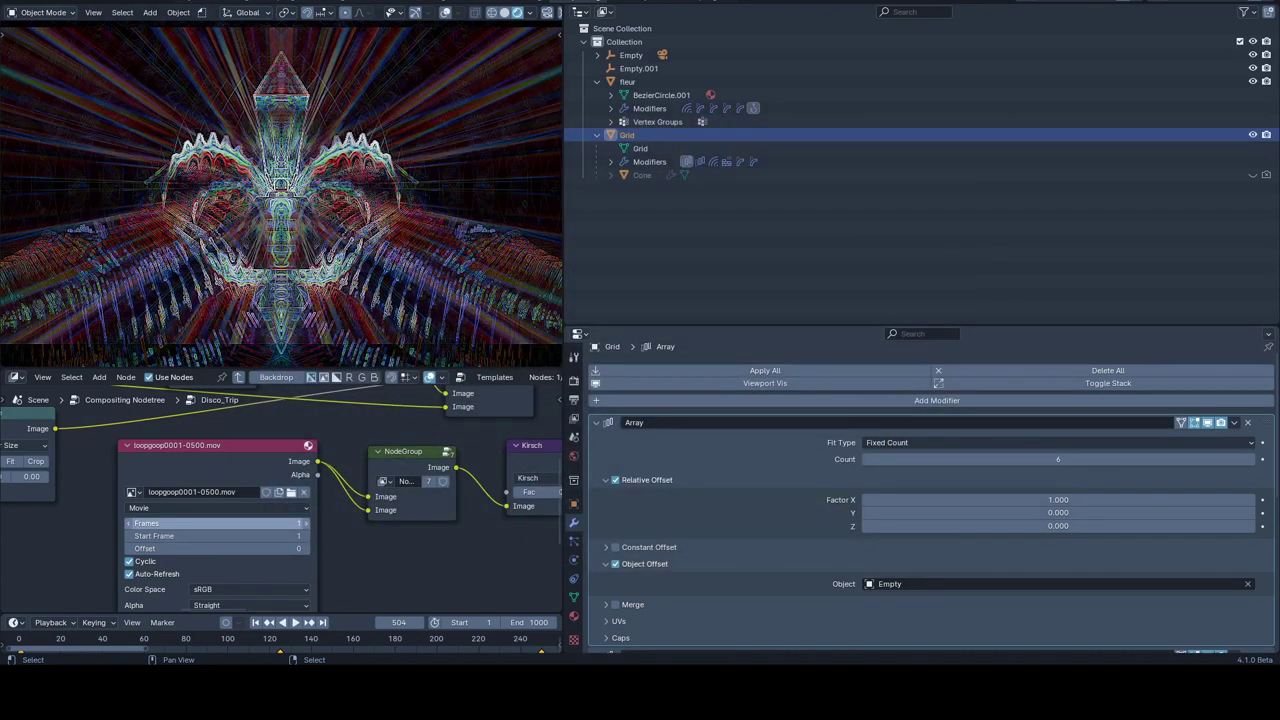
{"action": "left_click", "coordinate": [215, 523]}
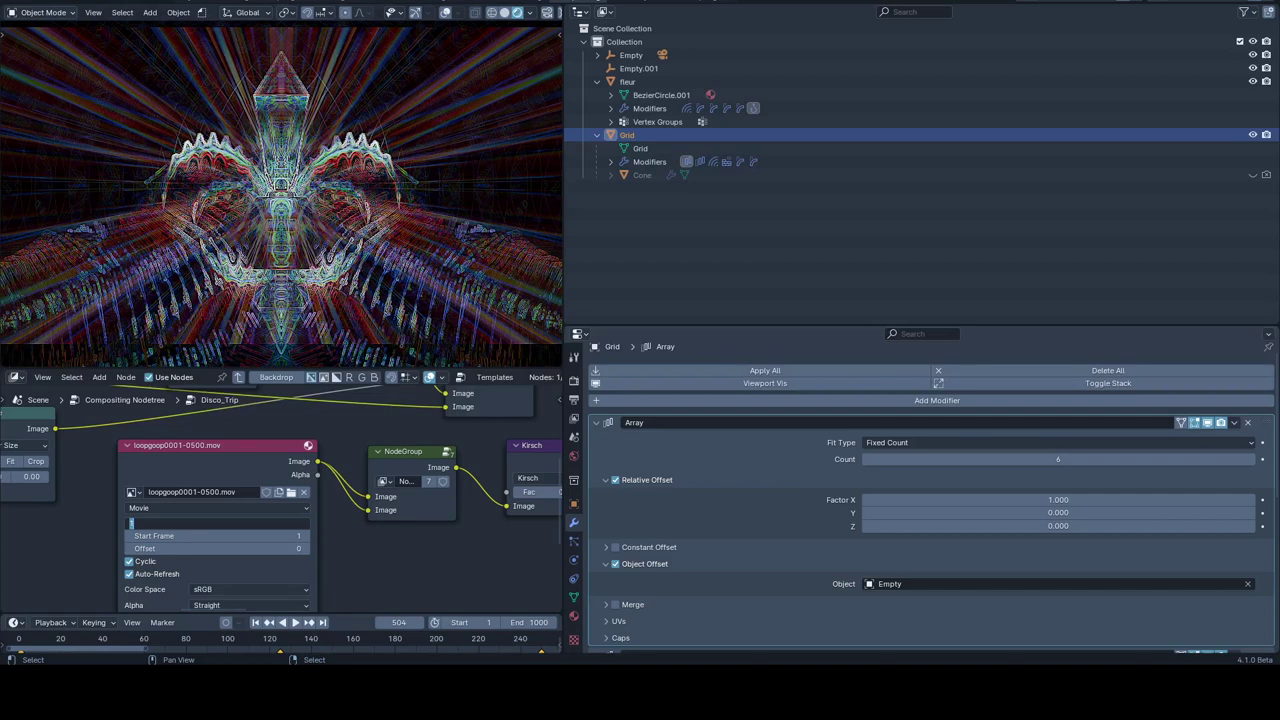
{"action": "type", "text": "500"}
{"action": "key", "text": "Return"}
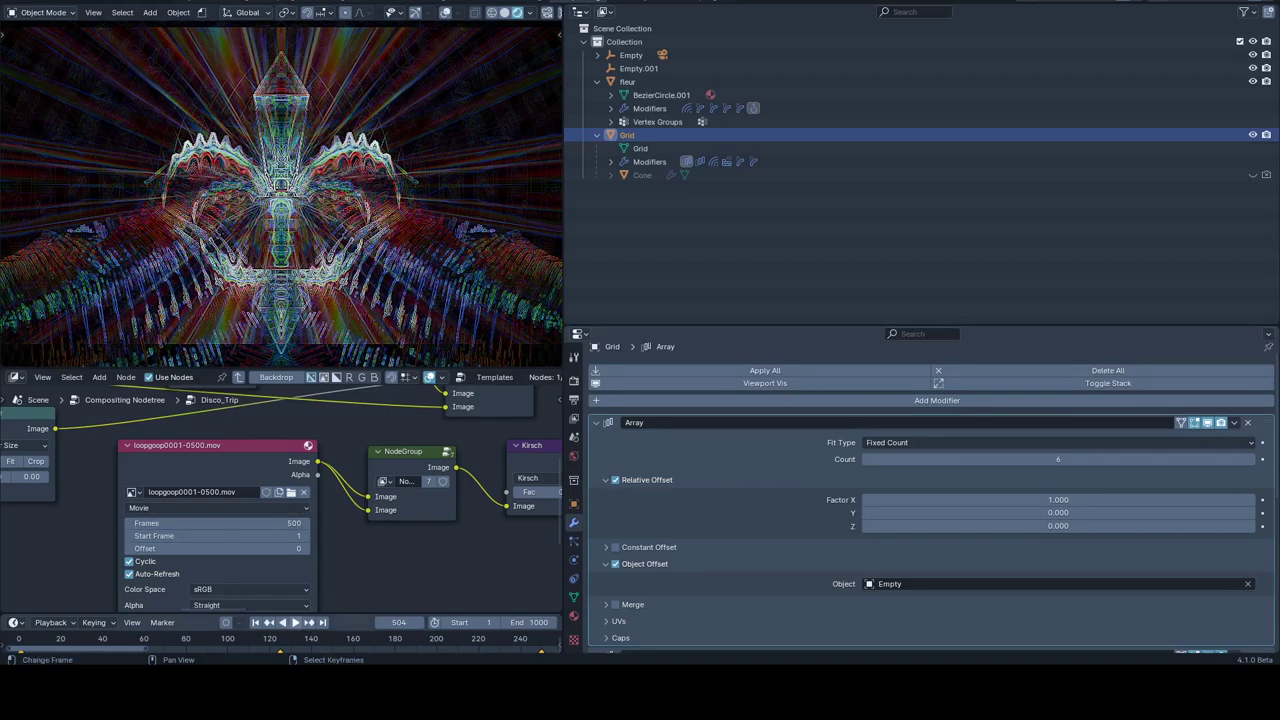
{"action": "key", "text": "shift+Left"}
{"action": "key", "text": "space"}
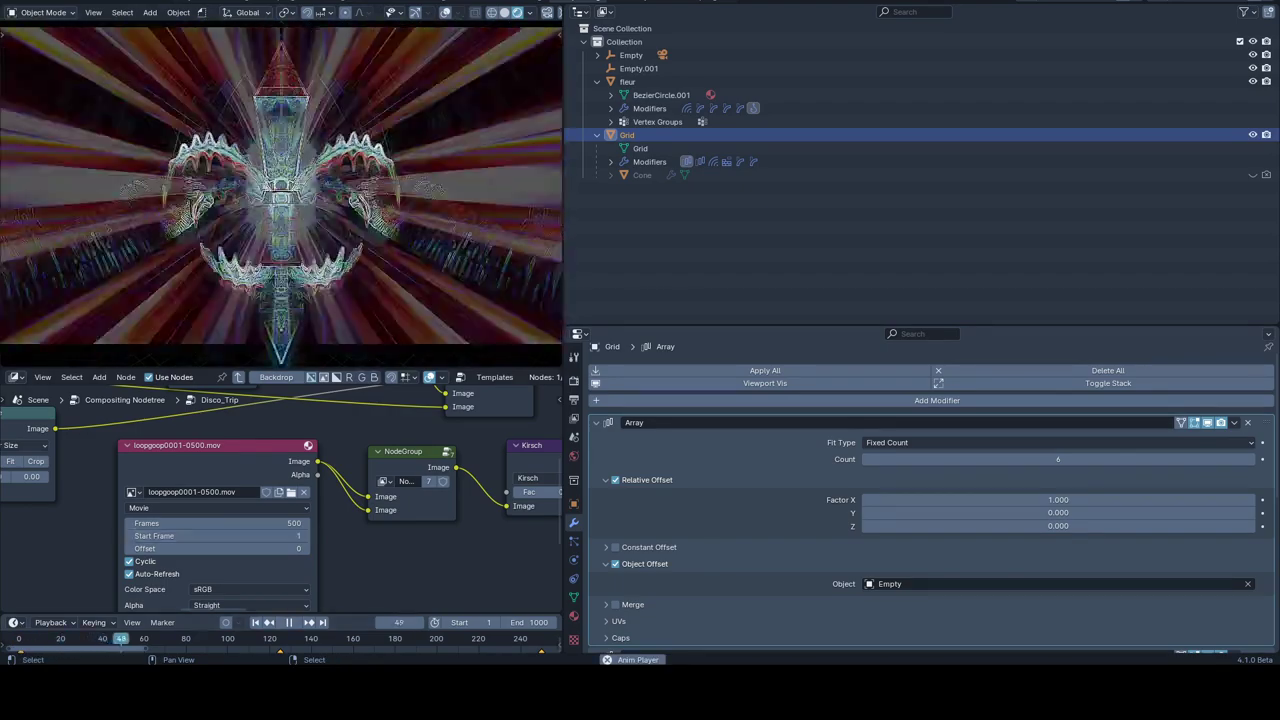
- Review the compositor tree during playback and drag a new link from the Brightness/Contrast node
{"action": "scroll", "coordinate": [141, 519], "scroll_direction": "down", "scroll_amount": 3}
{"action": "scroll", "coordinate": [280, 500], "scroll_direction": "up", "scroll_amount": 3}
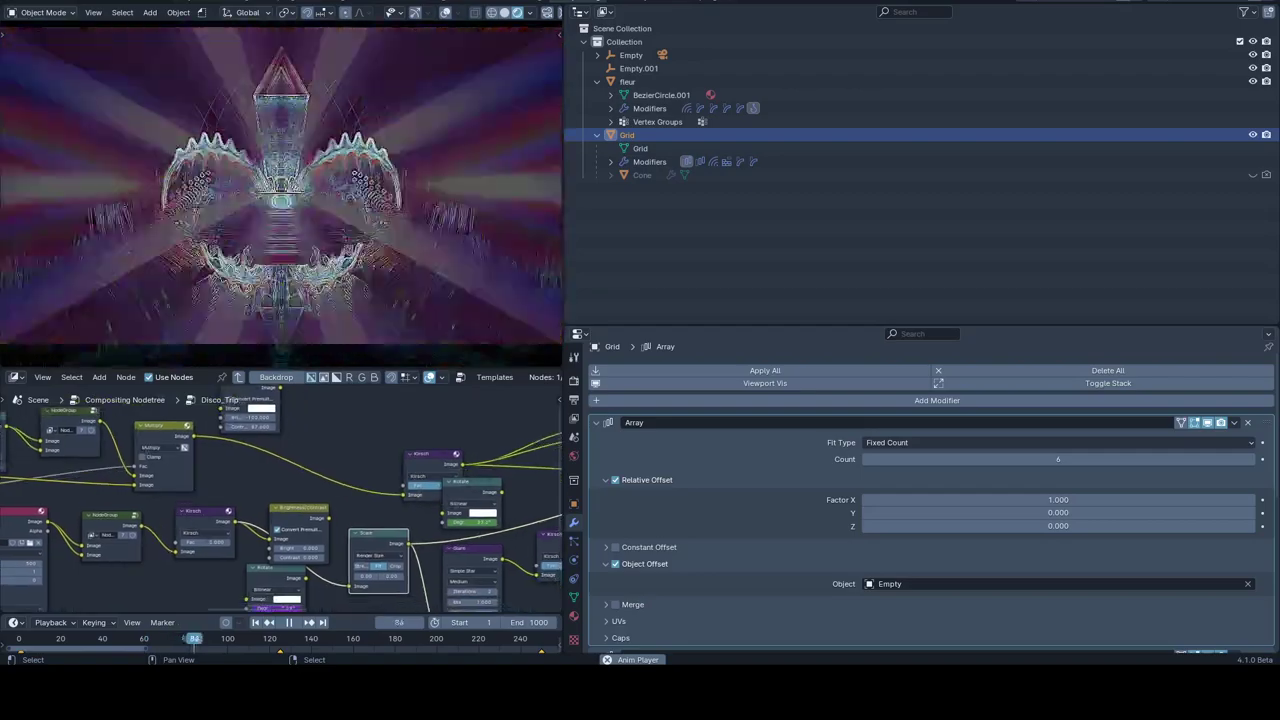
{"action": "scroll", "coordinate": [280, 500], "scroll_direction": "down", "scroll_amount": 2, "text": "shift"}
{"action": "scroll", "coordinate": [280, 500], "scroll_direction": "down", "scroll_amount": 1, "text": "shift"}
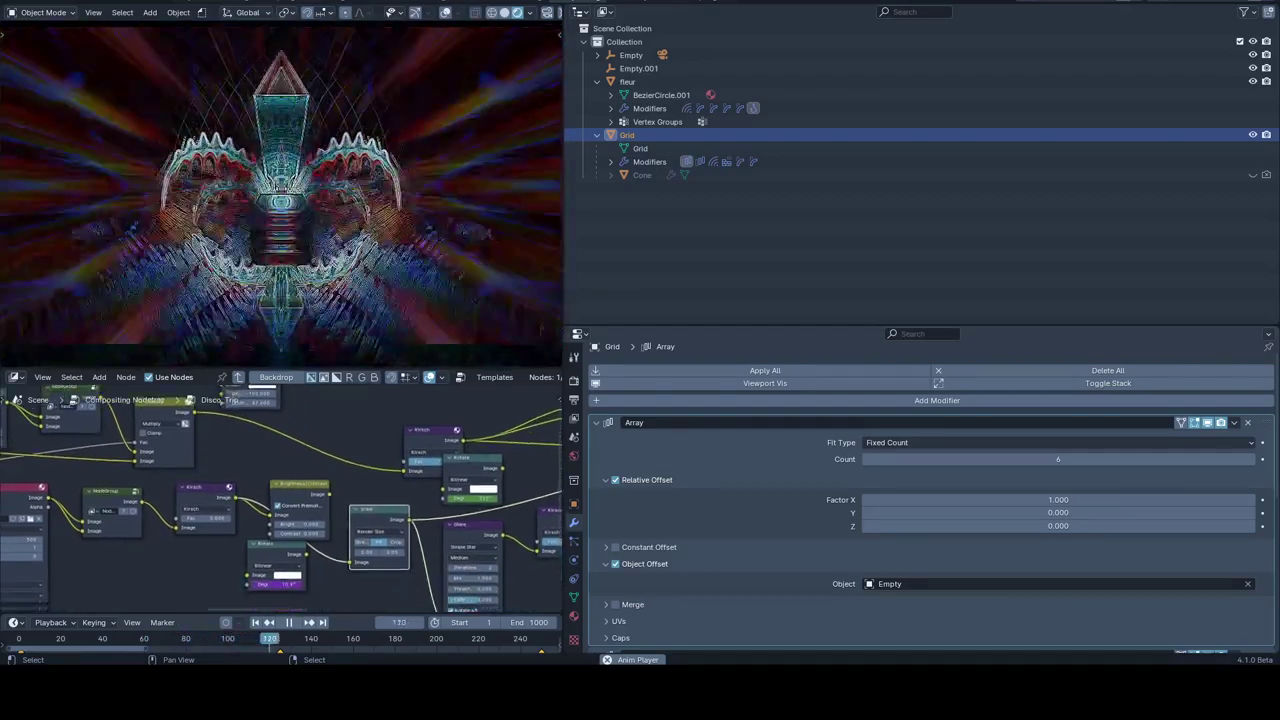
{"action": "scroll", "coordinate": [280, 500], "scroll_direction": "right", "scroll_amount": 1, "text": "ctrl"}
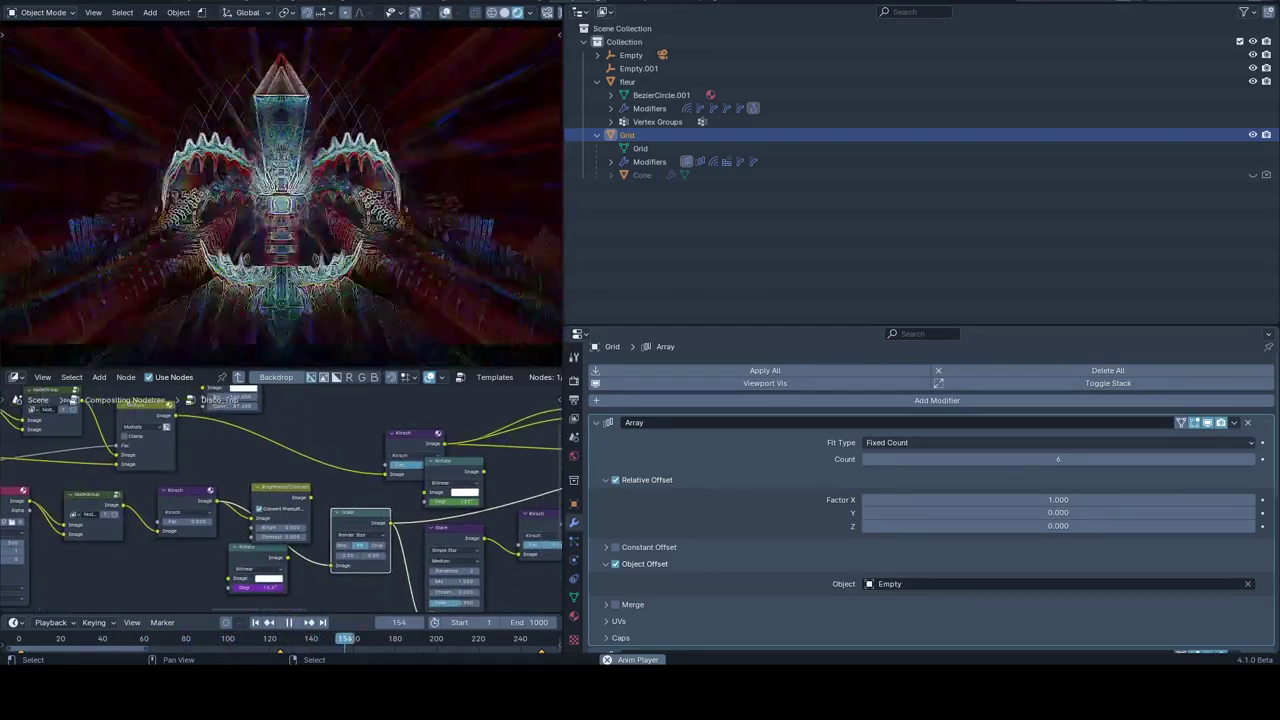
{"action": "scroll", "coordinate": [280, 500], "scroll_direction": "up", "scroll_amount": 1}
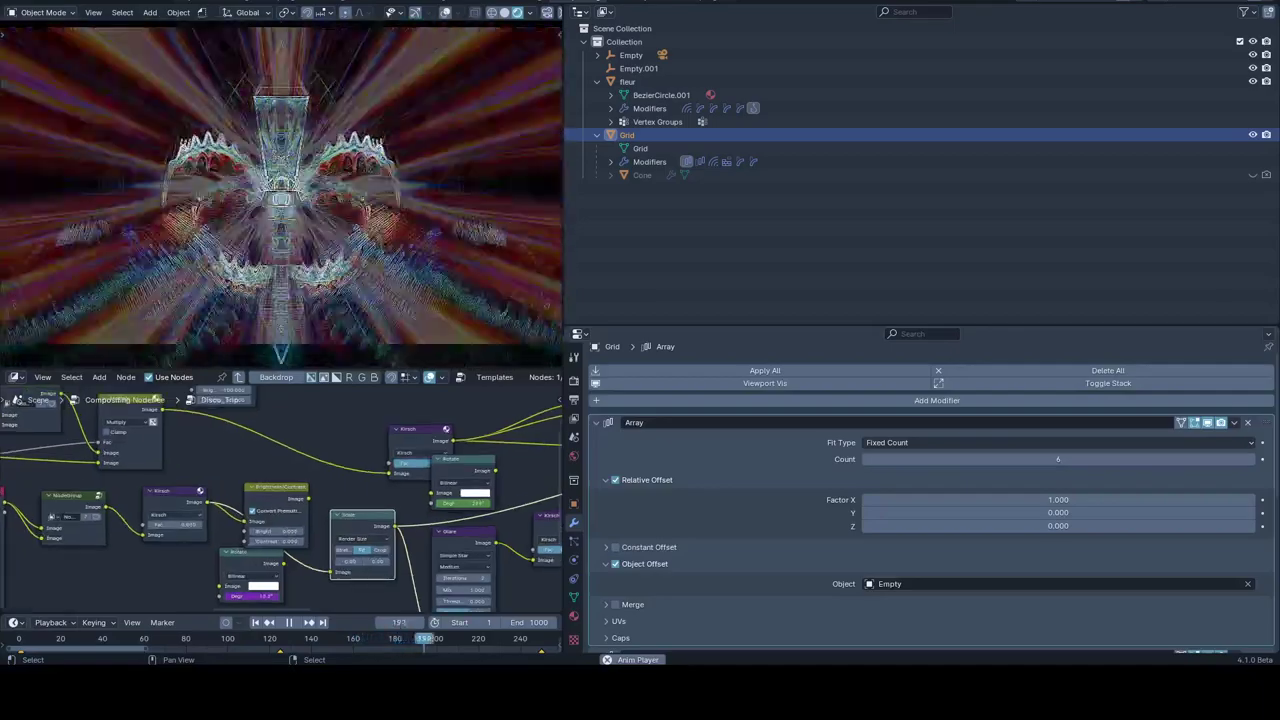
{"action": "scroll", "coordinate": [280, 500], "scroll_direction": "up", "scroll_amount": 2}
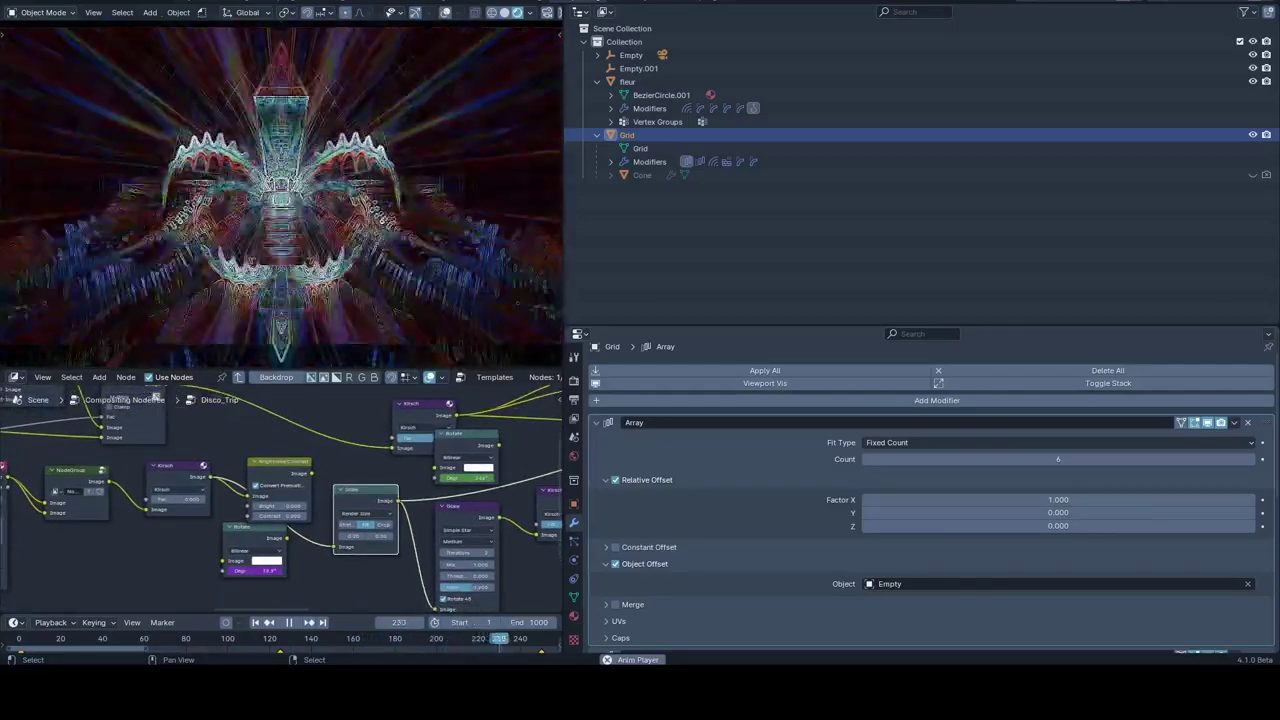
{"action": "left_click_drag", "start_coordinate": [311, 473], "coordinate": [333, 546]}
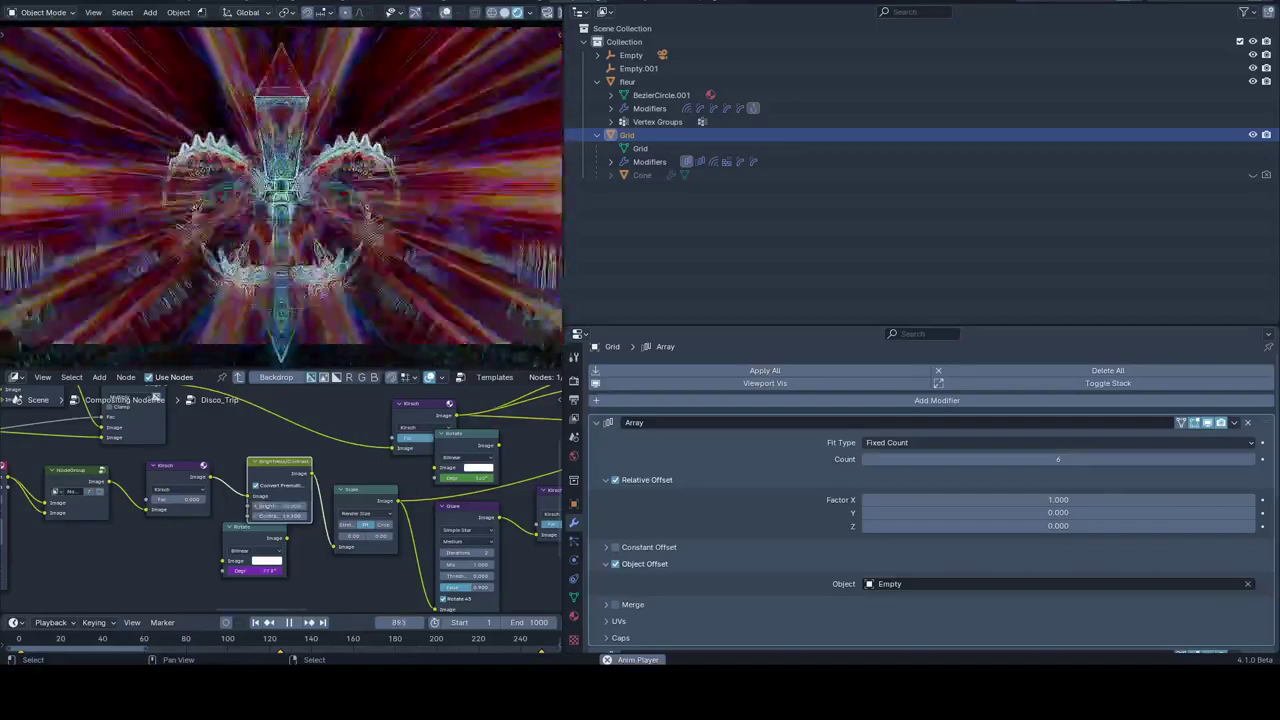
- Add an RGB to BW node by searching 'rgb' and drop it between Add and Diamond Sharpen
{"action": "middle_click_drag", "start_coordinate": [280, 500], "coordinate": [380, 470]}
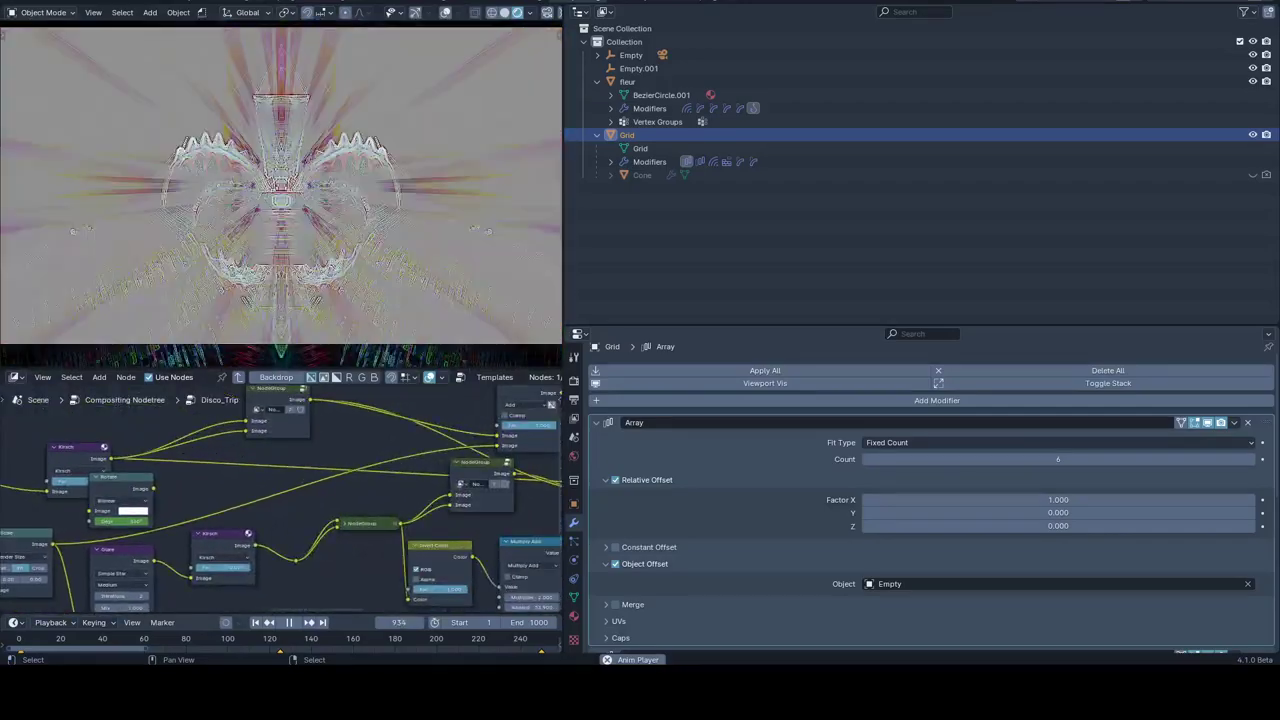
{"action": "mouse_move", "coordinate": [300, 500]}
{"action": "middle_mouse_down"}
{"action": "mouse_move", "coordinate": [264, 502]}
{"action": "mouse_move", "coordinate": [216, 532]}
{"action": "middle_mouse_up"}
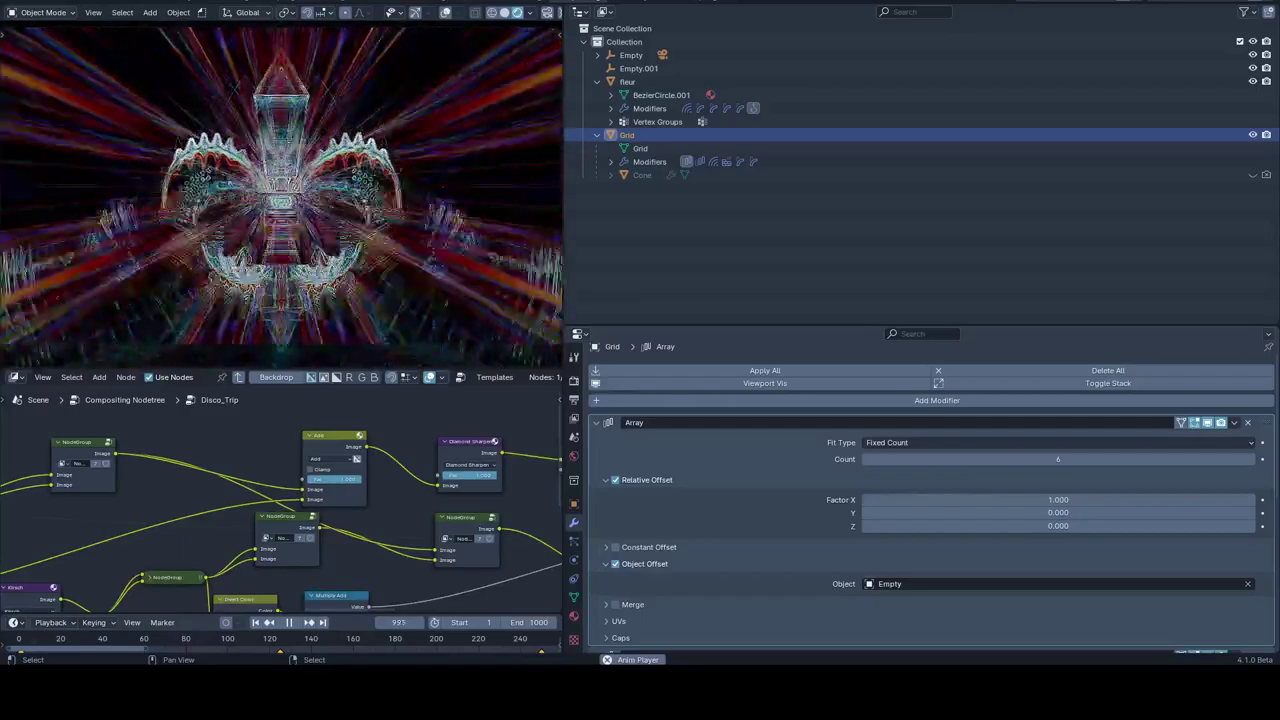
{"action": "key", "text": "shift+a"}
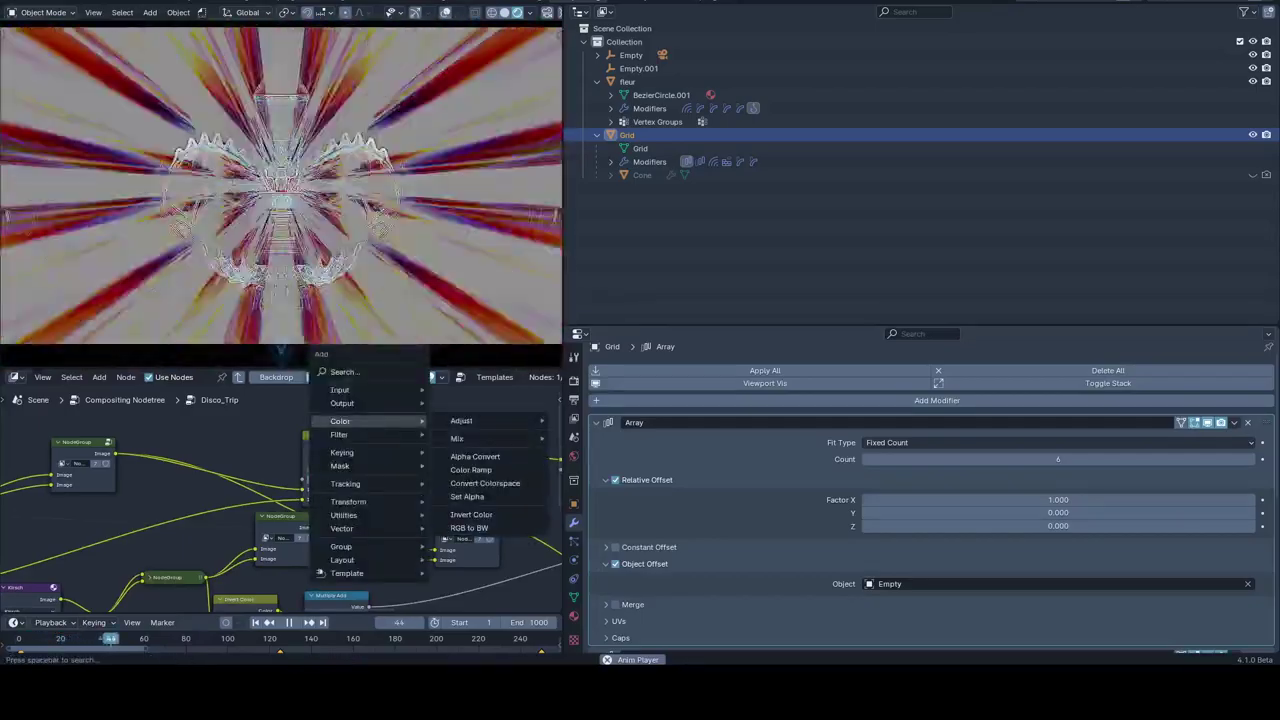
{"action": "type", "text": "rgb"}
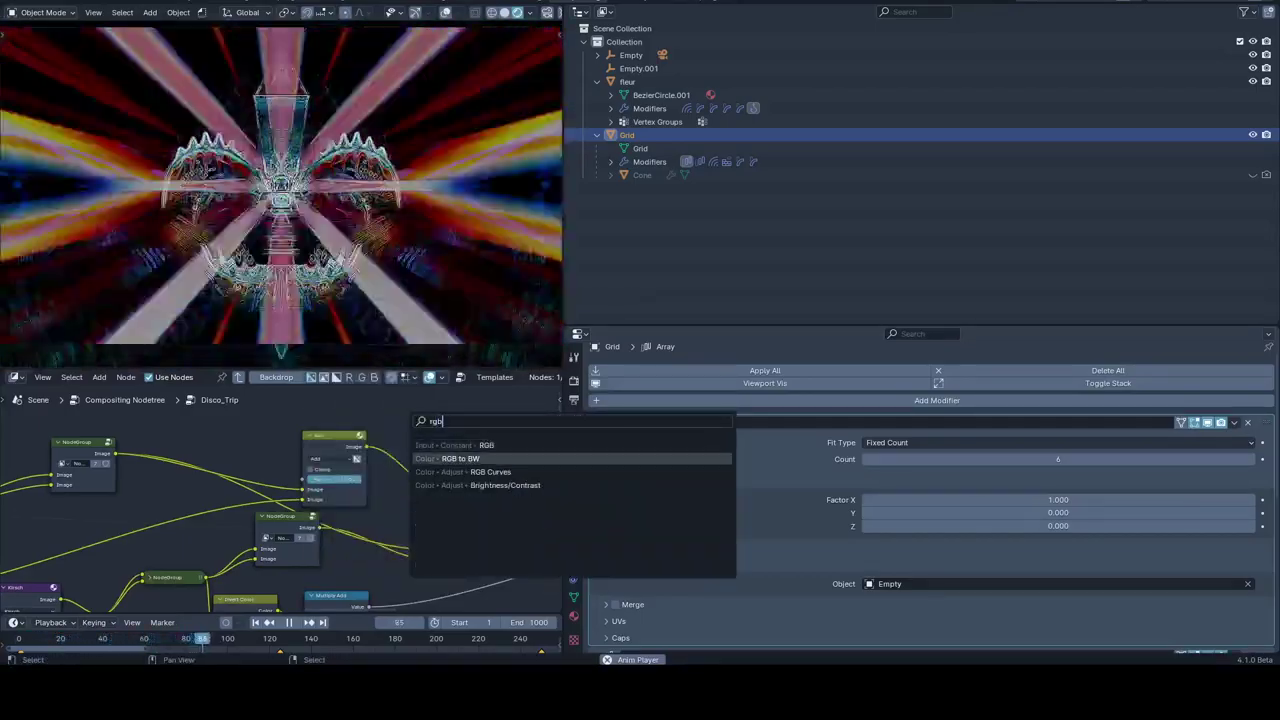
{"action": "key", "text": "Return"}
{"action": "left_click", "coordinate": [436, 468]}
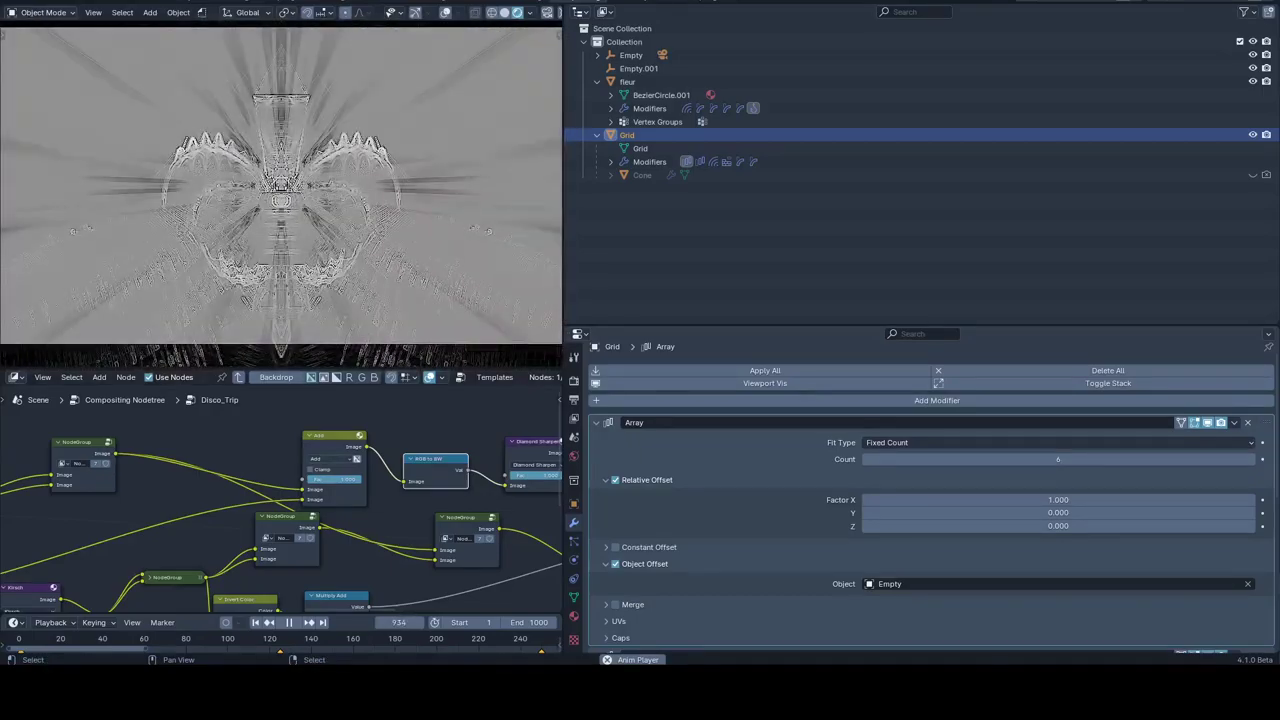
- Disconnect the RGB to BW node's Image input to restore full colour
{"action": "mouse_move", "coordinate": [405, 481]}
{"action": "left_mouse_down"}
{"action": "mouse_move", "coordinate": [470, 482]}
{"action": "mouse_move", "coordinate": [466, 471]}
{"action": "left_mouse_up"}
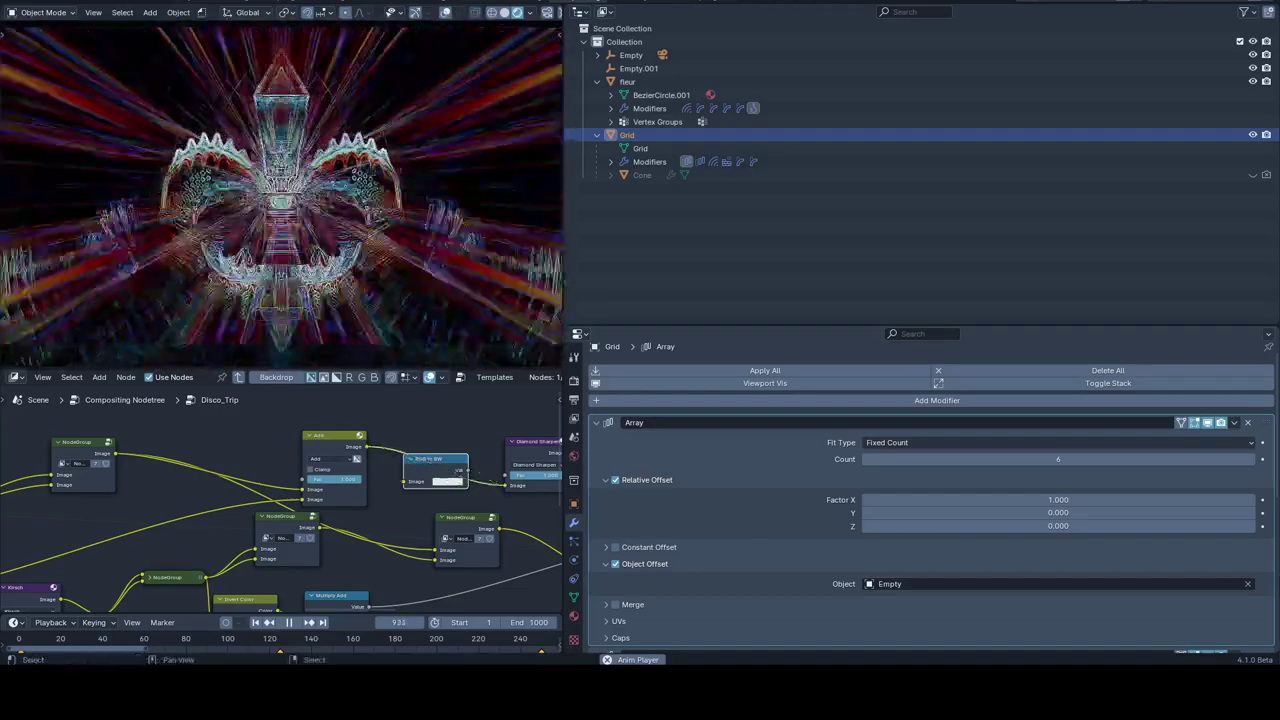
{"action": "middle_click_drag", "start_coordinate": [466, 471], "coordinate": [302, 486]}
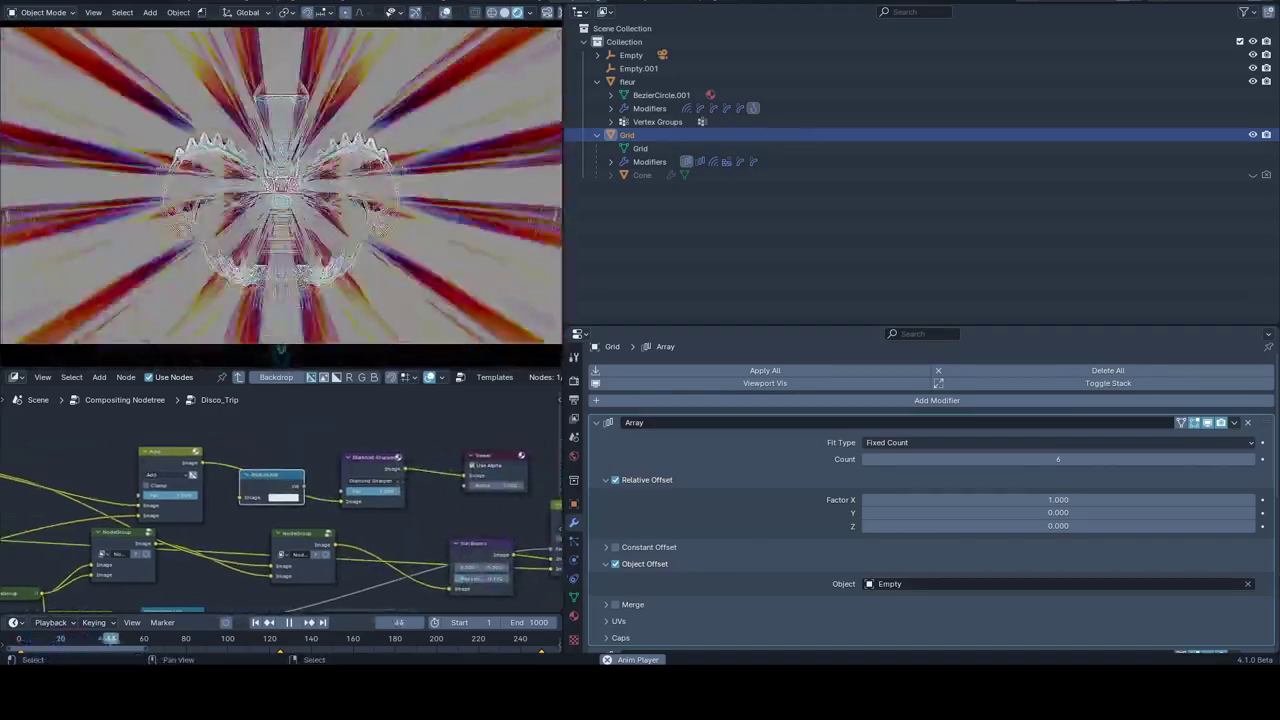
{"action": "scroll", "coordinate": [417, 475], "scroll_direction": "up", "scroll_amount": 2}
{"action": "scroll", "coordinate": [417, 475], "scroll_direction": "up", "scroll_amount": 1}
{"action": "scroll", "coordinate": [417, 475], "scroll_direction": "up", "scroll_amount": 1}
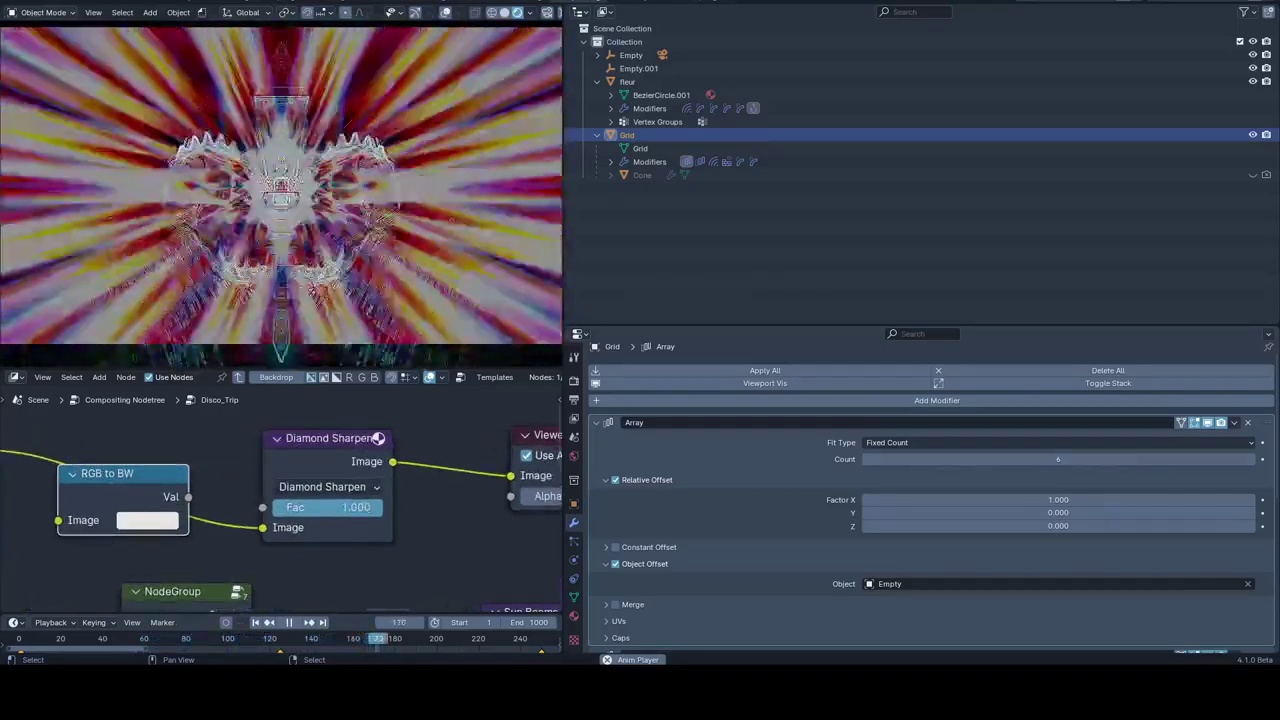
- Survey the Viewer, Color Dodge, Sun Beams, Multiply Add and Invert Color nodes
{"action": "middle_click_drag", "start_coordinate": [420, 500], "coordinate": [80, 485]}
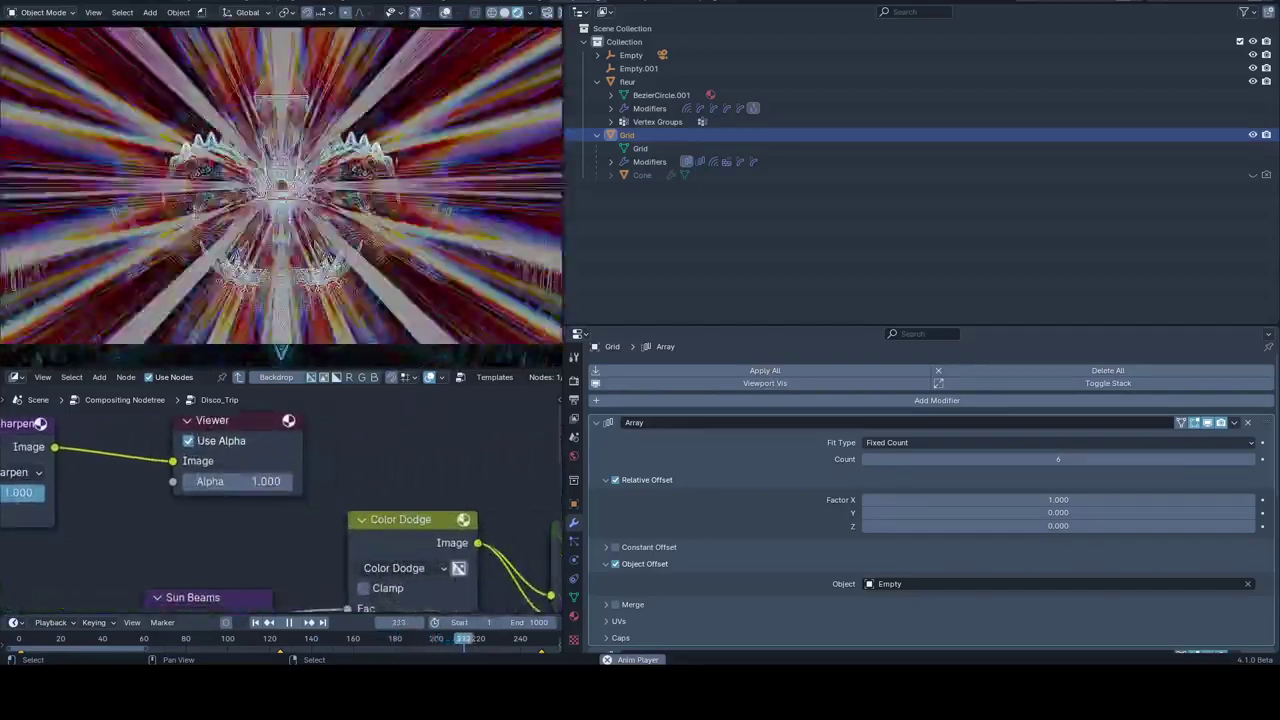
{"action": "mouse_move", "coordinate": [200, 500]}
{"action": "middle_mouse_down"}
{"action": "mouse_move", "coordinate": [350, 437]}
{"action": "mouse_move", "coordinate": [316, 410]}
{"action": "mouse_move", "coordinate": [470, 420]}
{"action": "middle_mouse_up"}
{"action": "scroll", "coordinate": [300, 500], "scroll_direction": "down", "scroll_amount": 2}
{"action": "scroll", "coordinate": [300, 500], "scroll_direction": "down", "scroll_amount": 1}
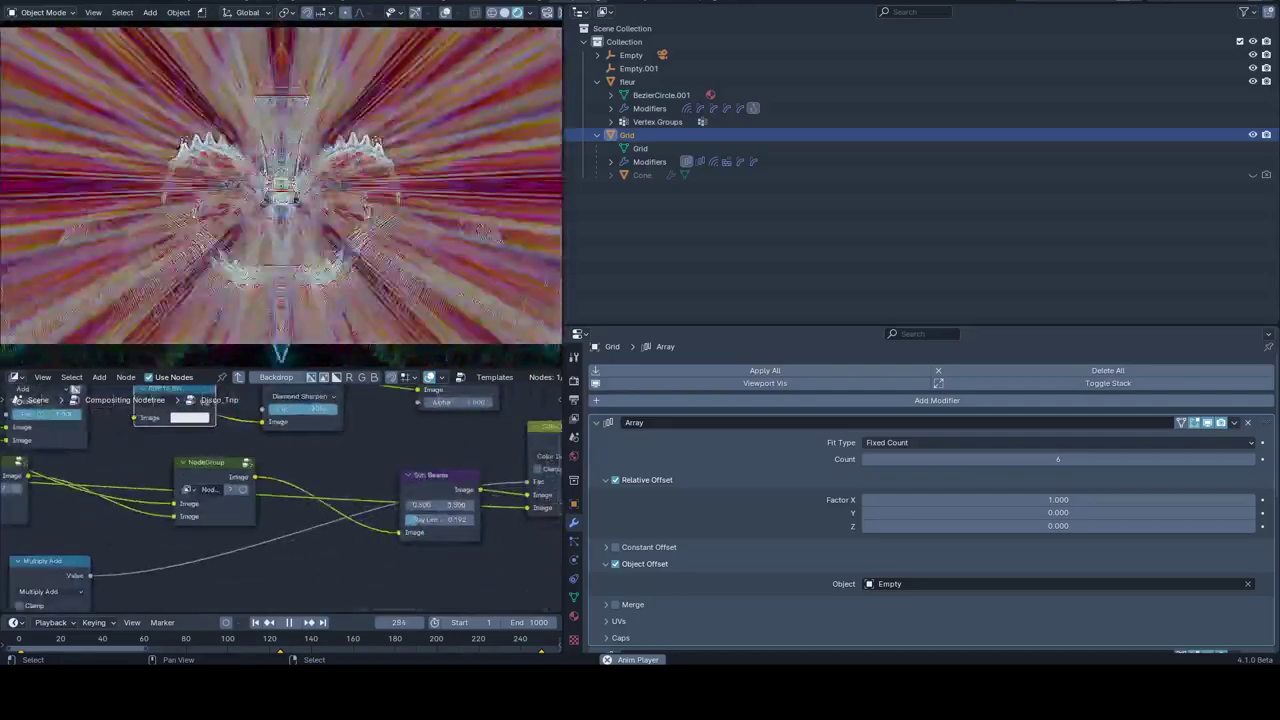
{"action": "mouse_move", "coordinate": [200, 500]}
{"action": "middle_mouse_down"}
{"action": "mouse_move", "coordinate": [420, 470]}
{"action": "mouse_move", "coordinate": [500, 440]}
{"action": "middle_mouse_up"}
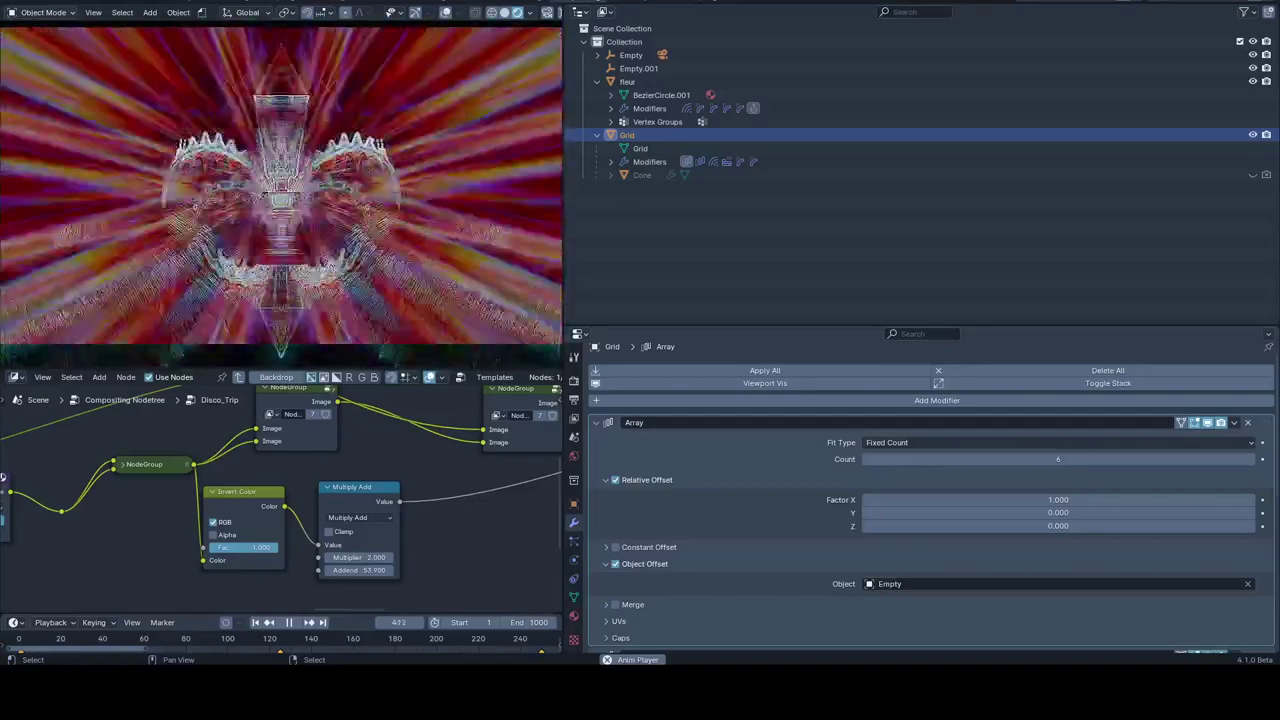
{"action": "middle_click_drag", "start_coordinate": [280, 190], "coordinate": [285, 195]}
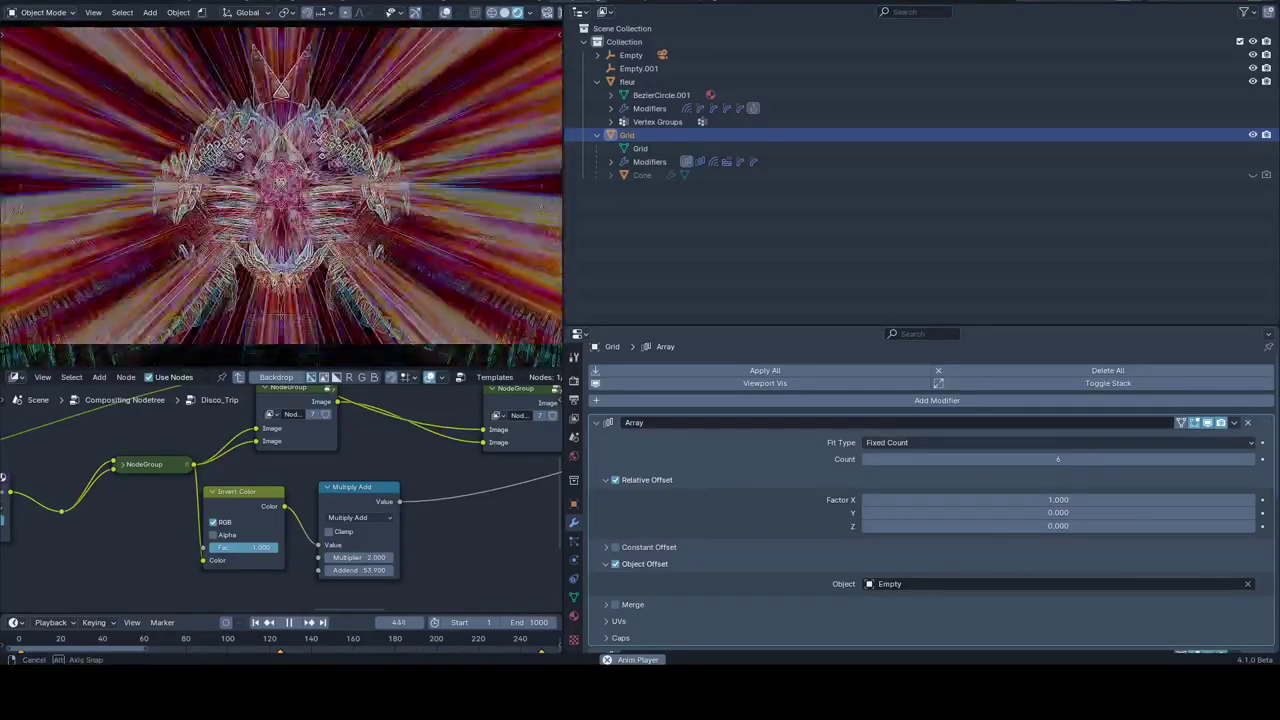